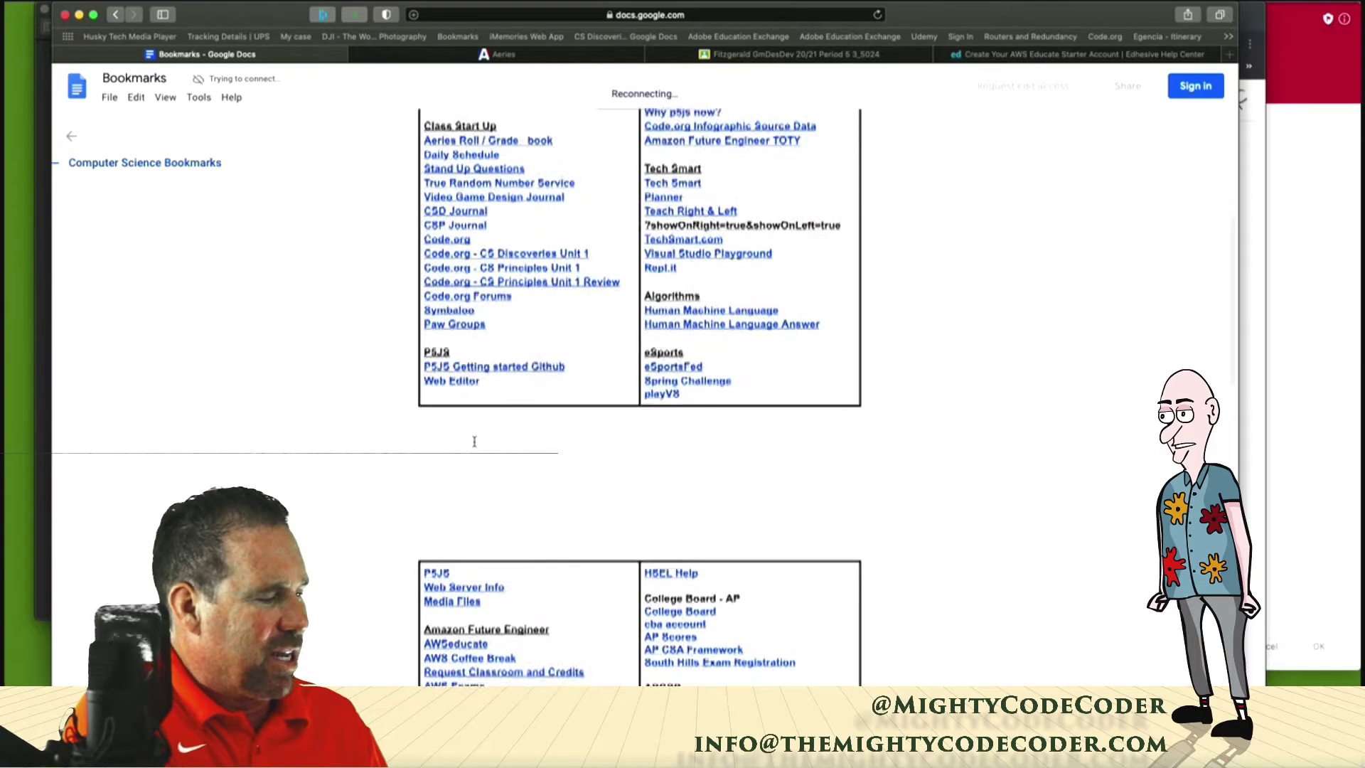
# - Open the Daily Schedule link under Class Start Up in the Computer Science Bookmarks document
pyautogui.scroll(5, 474, 441)
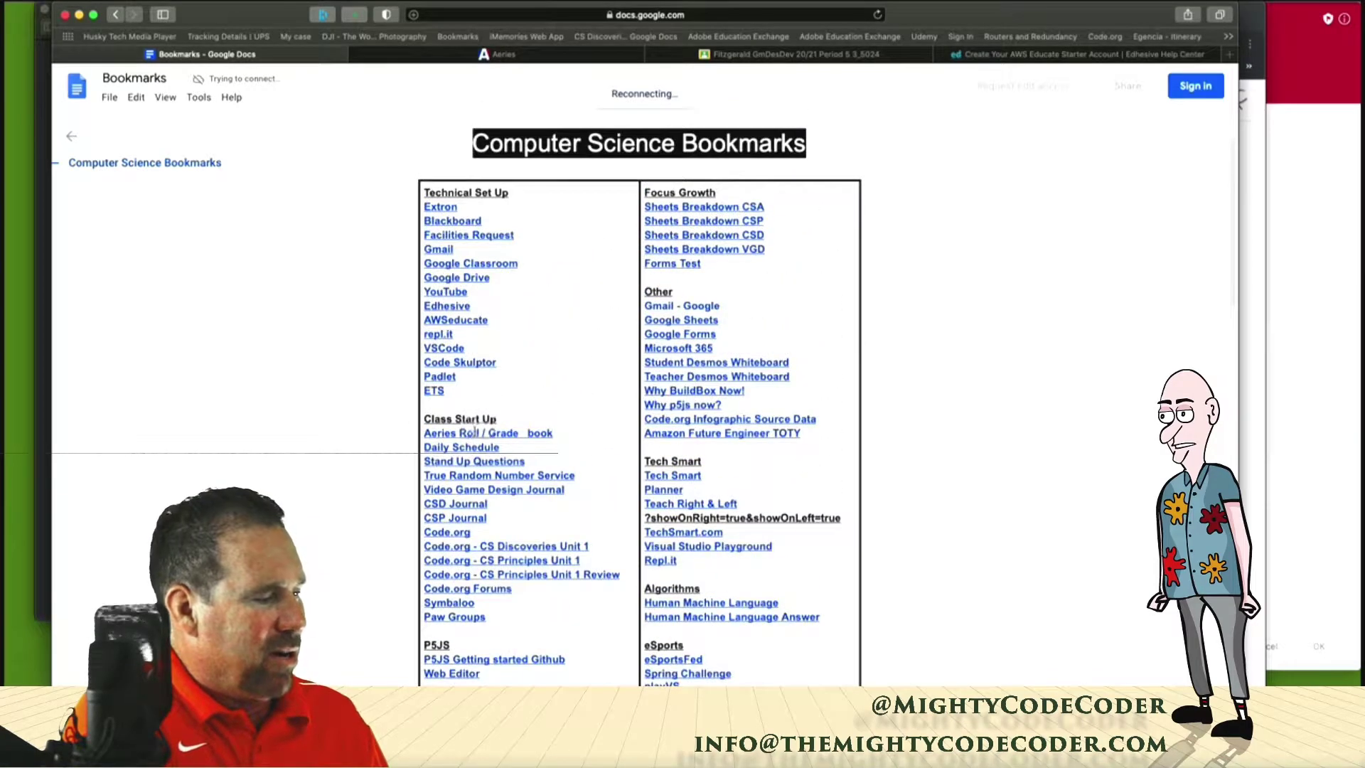
pyautogui.click(469, 471)
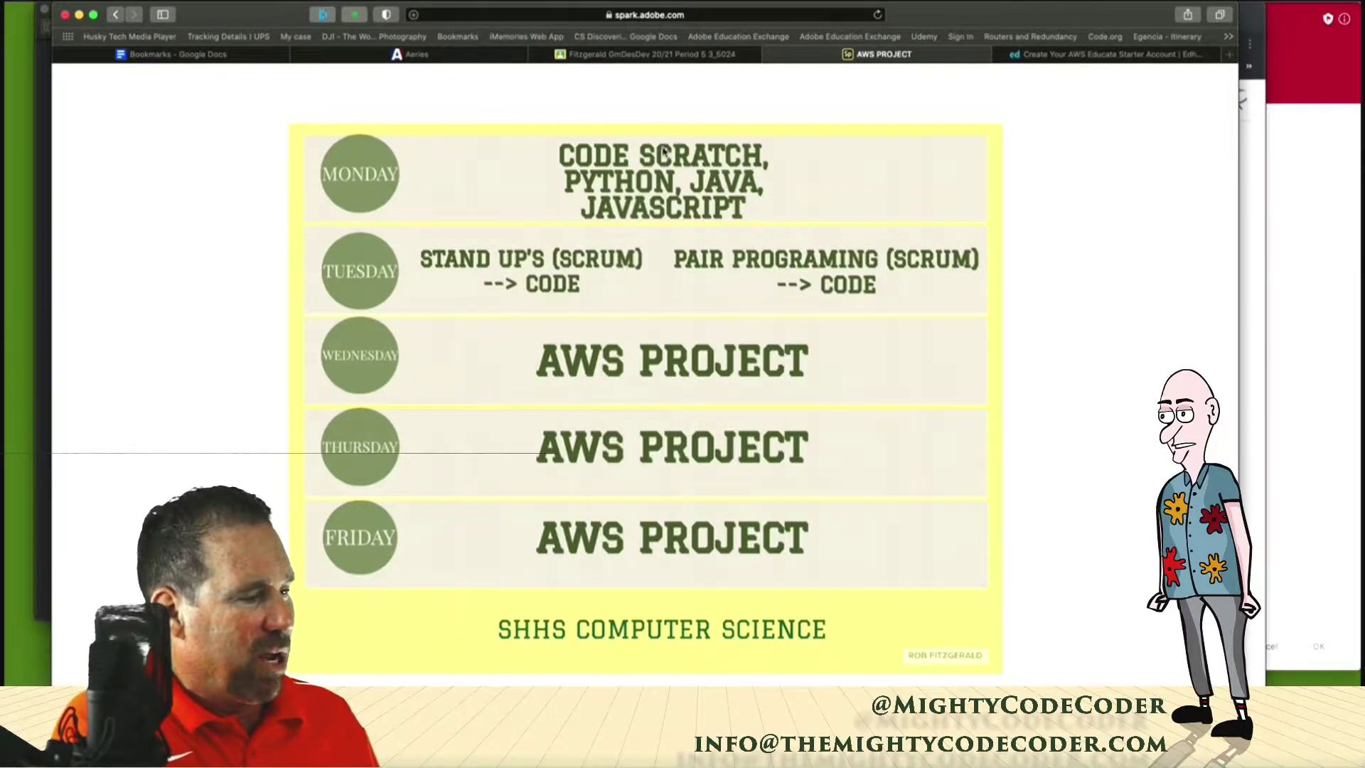
# - Return to the Computer Science Bookmarks document and open the Edhesive link under Technical Set Up
pyautogui.click(256, 54)
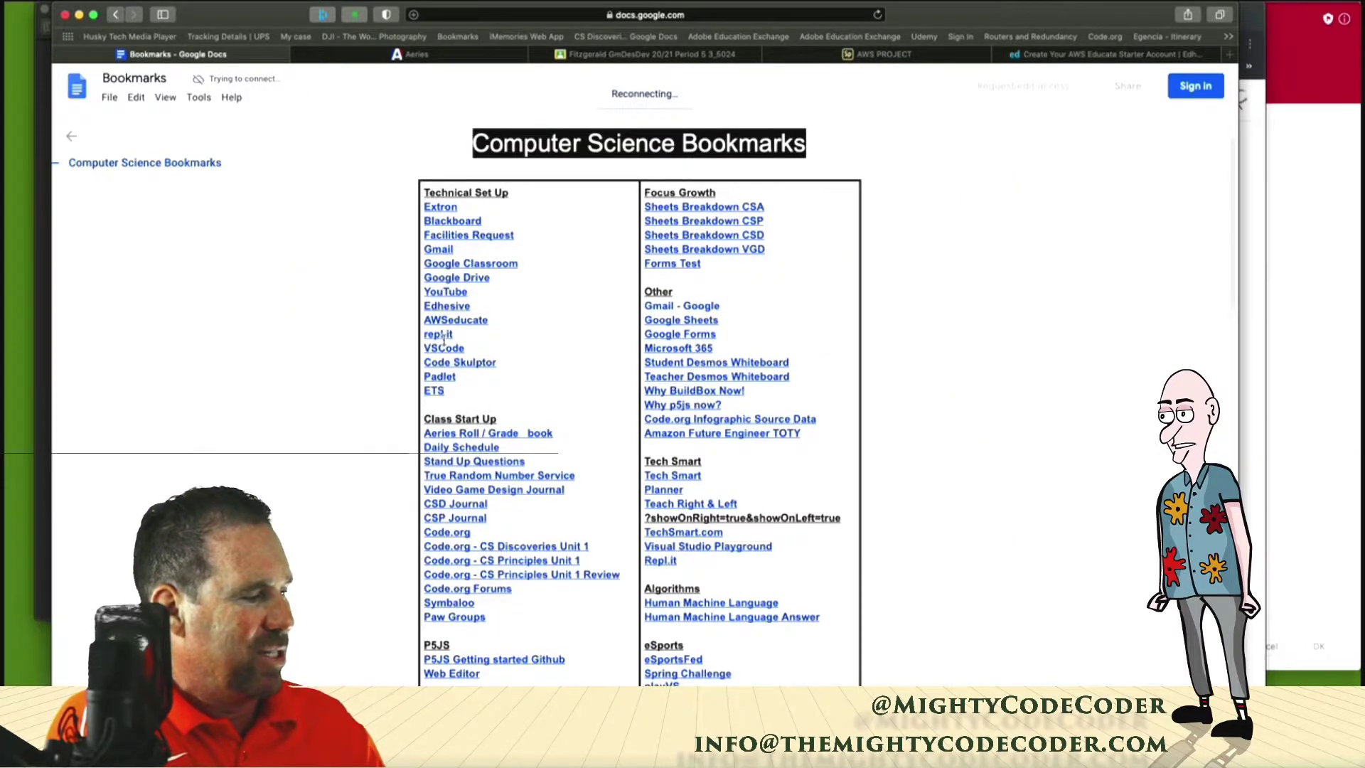
pyautogui.scroll(-1, 445, 341)
pyautogui.scroll(-5, 445, 342)
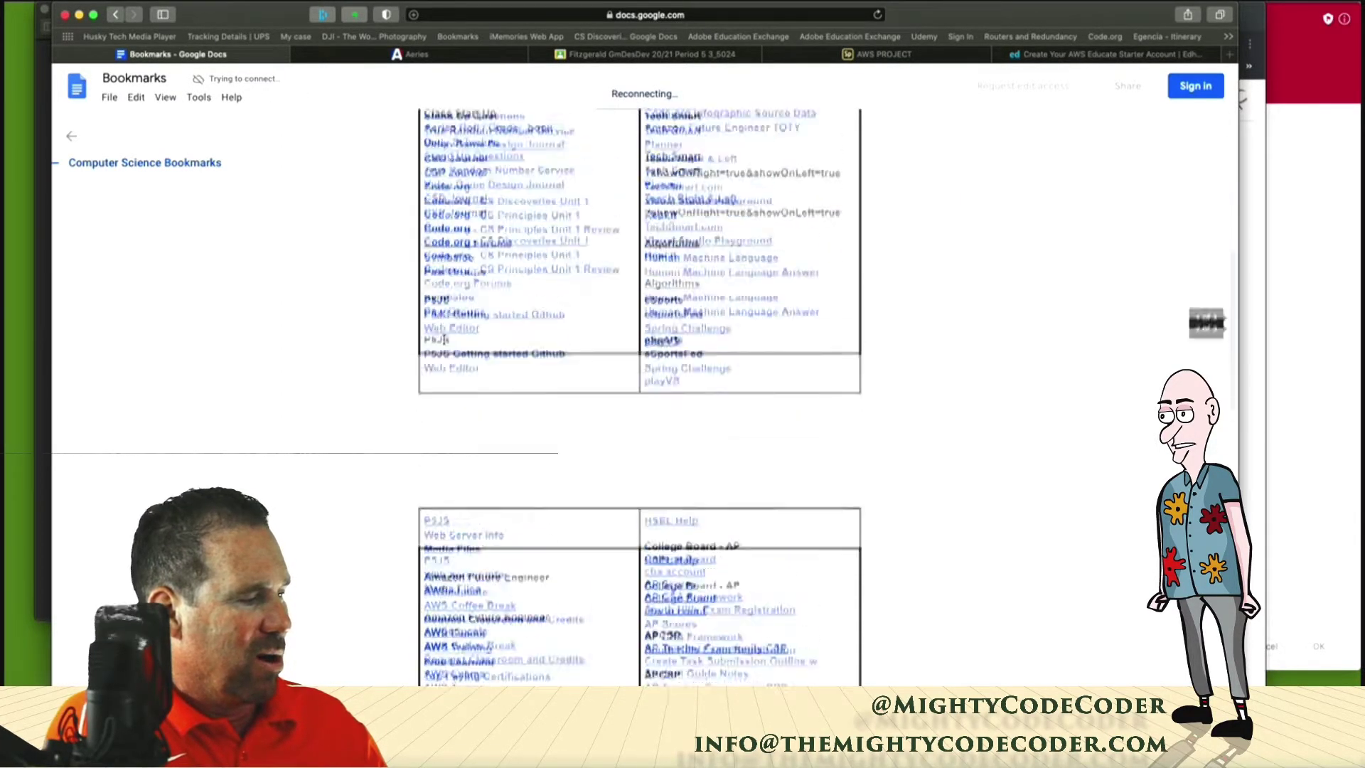
pyautogui.scroll(5, 444, 339)
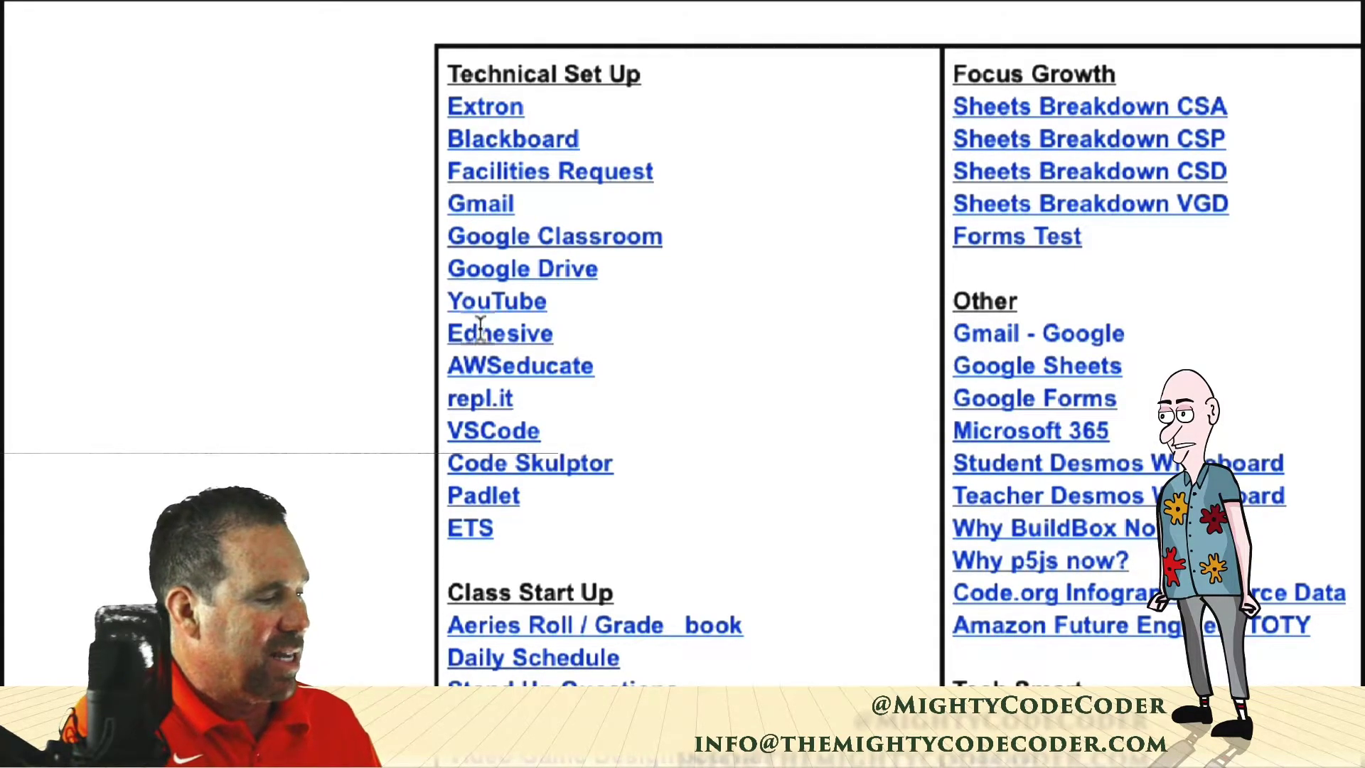
pyautogui.moveTo(478, 335)
pyautogui.click(531, 379)
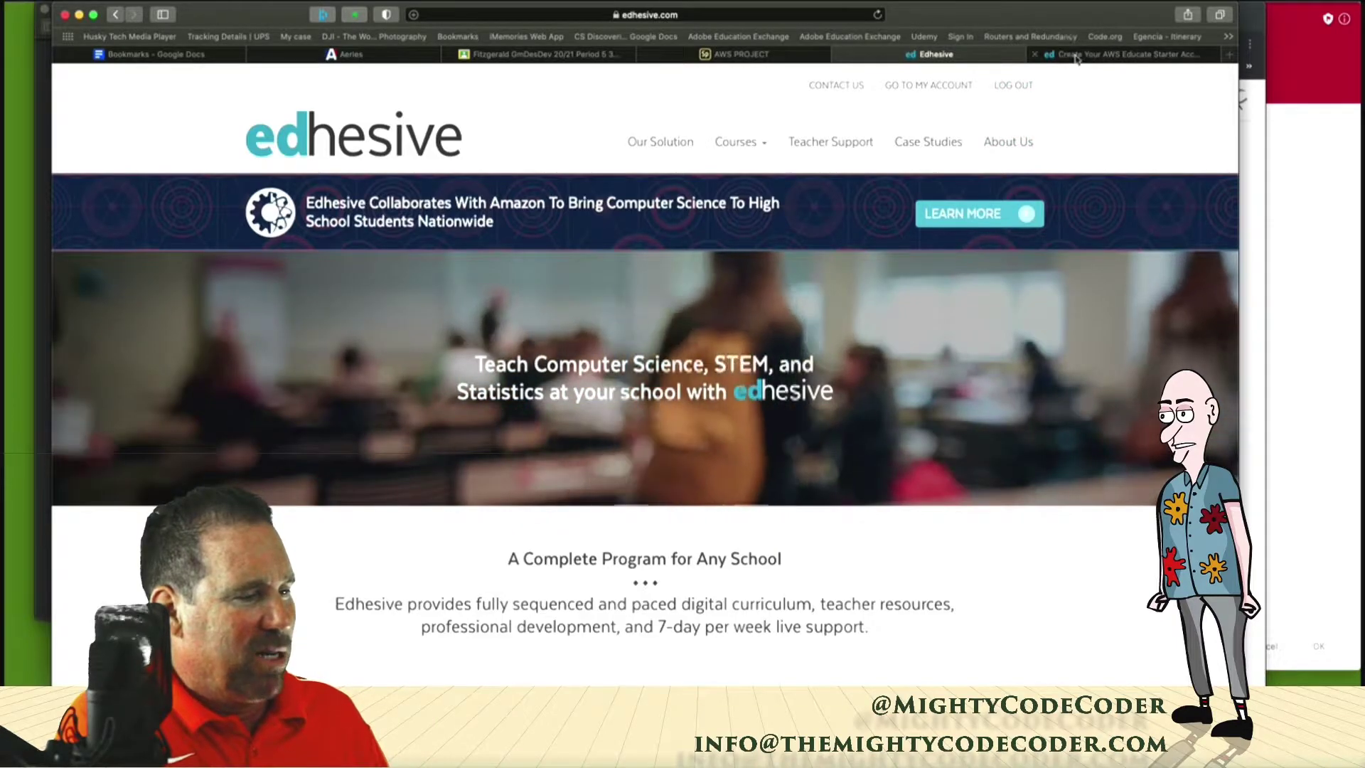
# - Log out of Edhesive and log back in with the Google account
pyautogui.click(1015, 87)
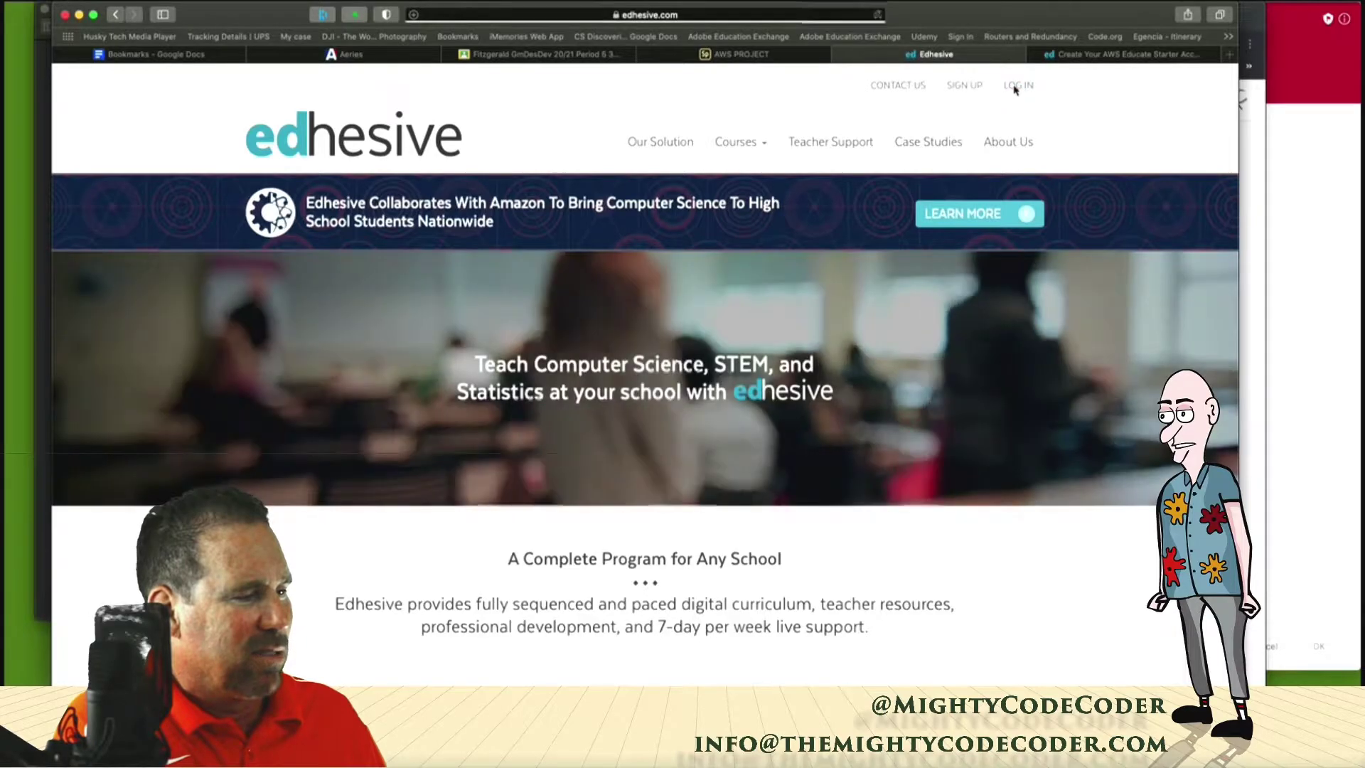
pyautogui.click(1016, 87)
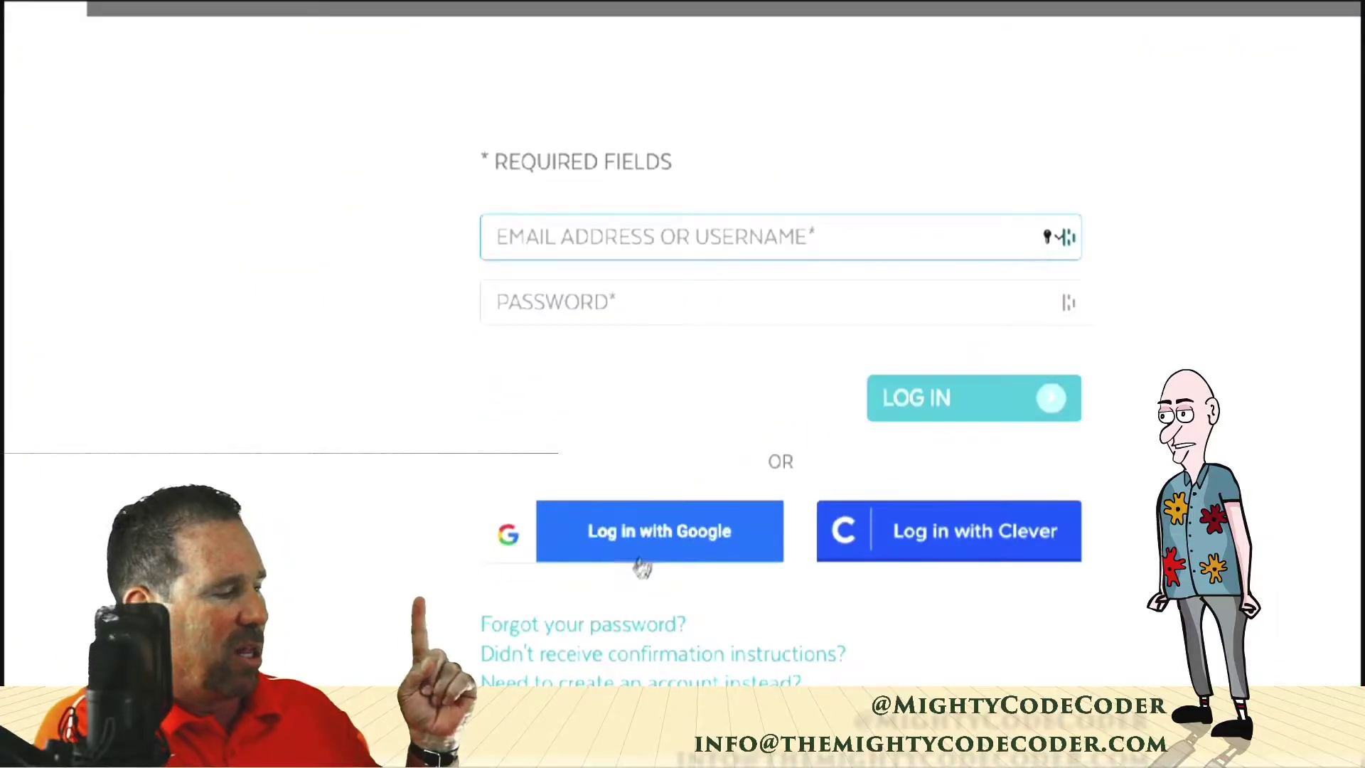
pyautogui.click(661, 544)
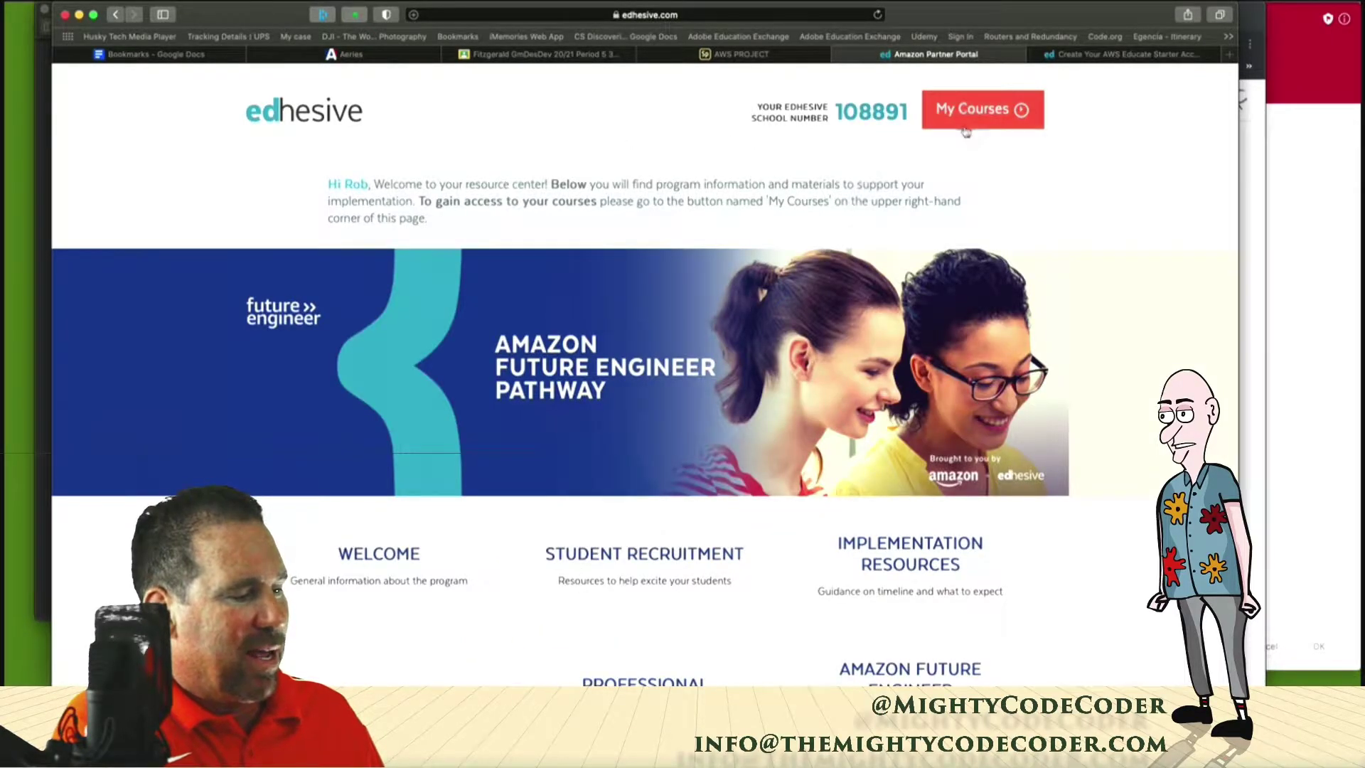
# - Open the AP Computer Science Principles (2020-21) course and show its modules
pyautogui.click(980, 112)
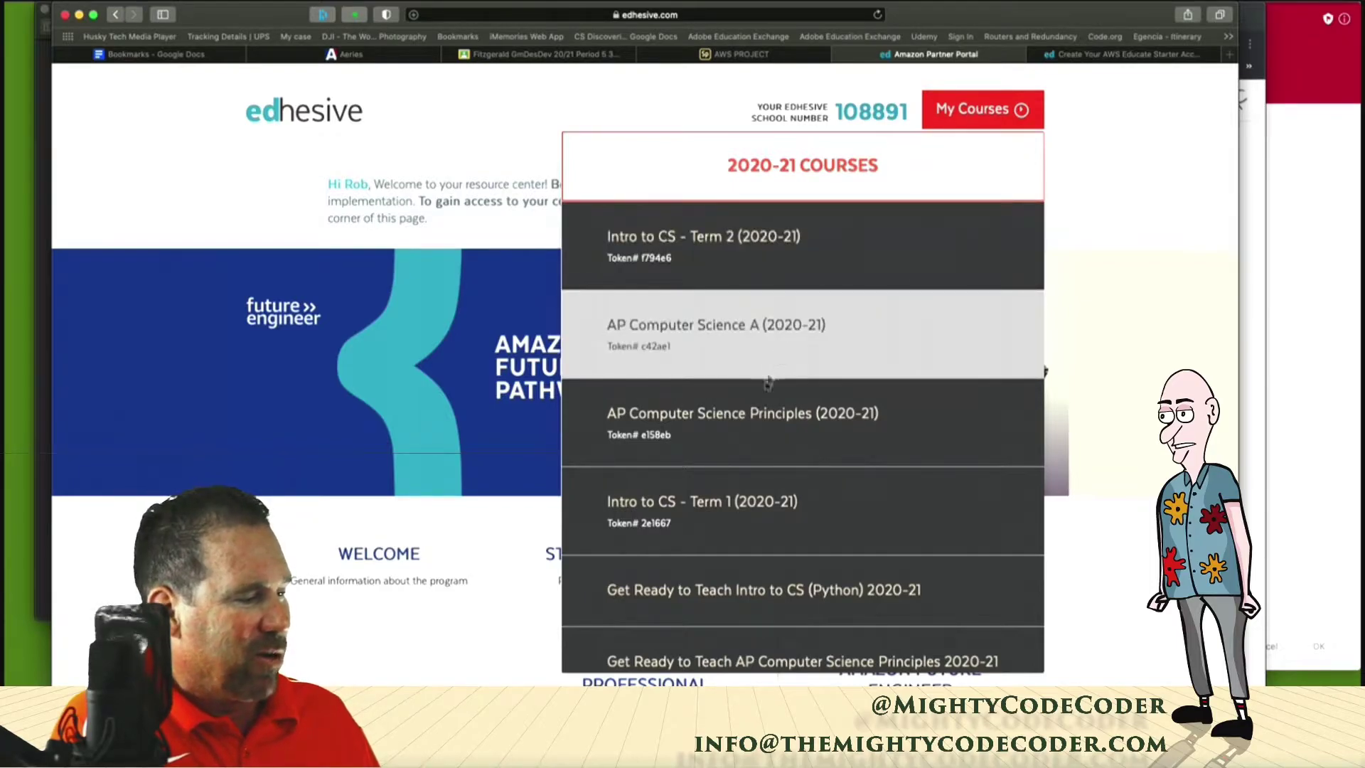
pyautogui.click(760, 423)
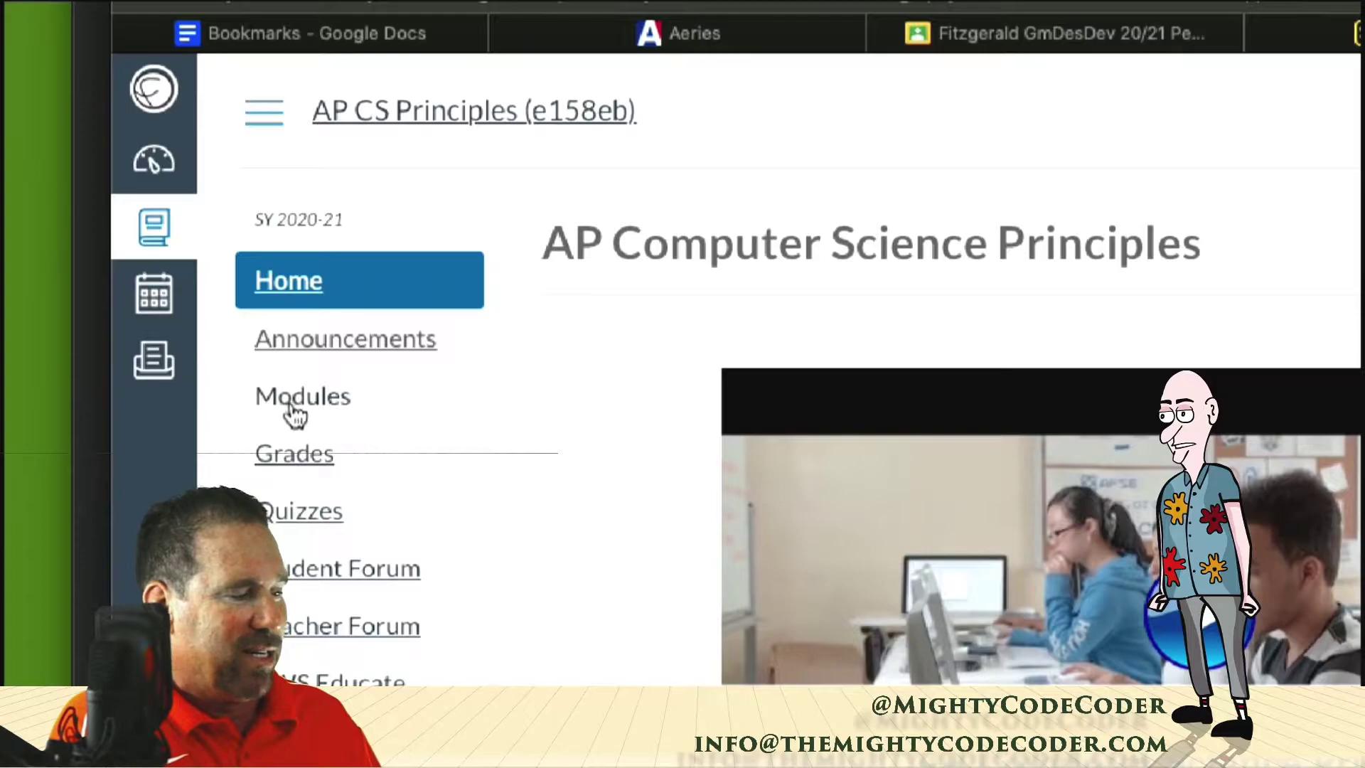
pyautogui.click(291, 403)
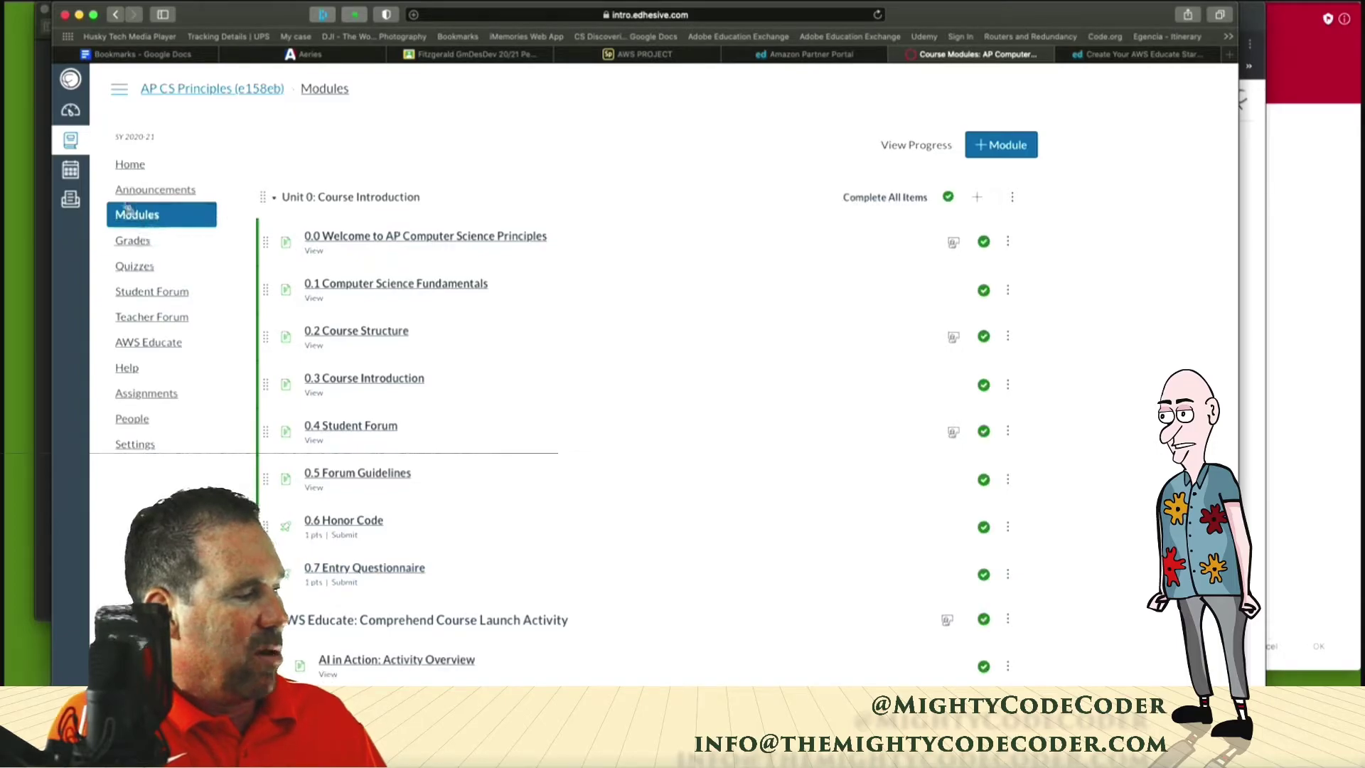
# - Go back to the course home page, open AWS Educate from it and log in with the prefilled credentials
pyautogui.click(131, 166)
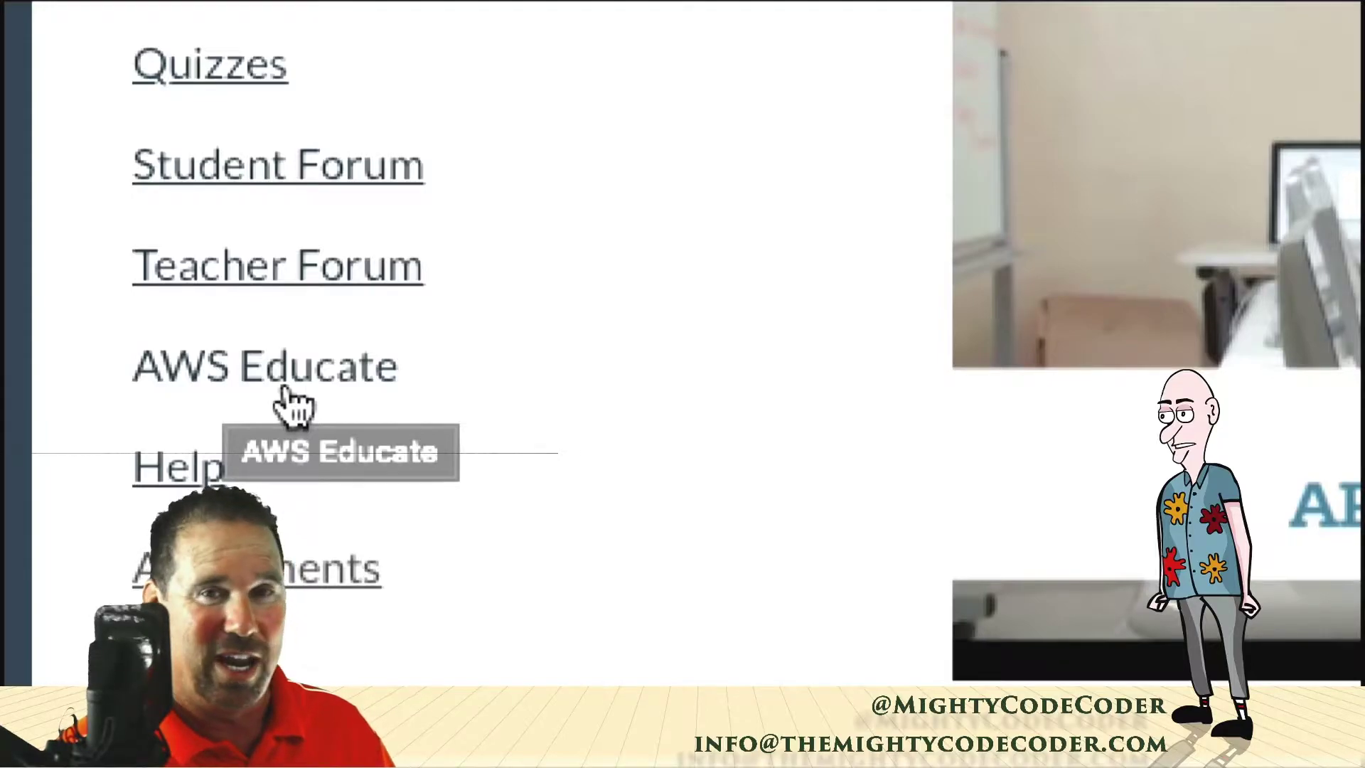
pyautogui.click(287, 391)
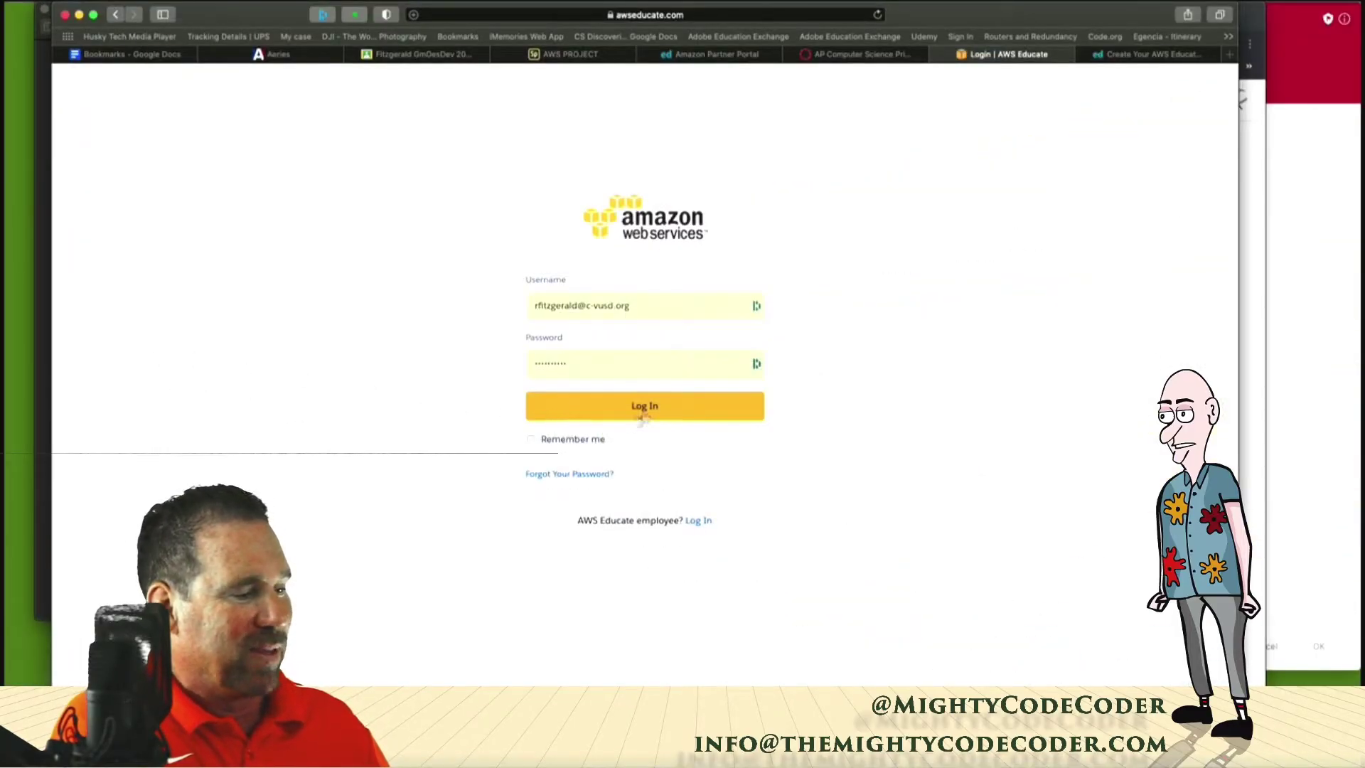
pyautogui.click(642, 416)
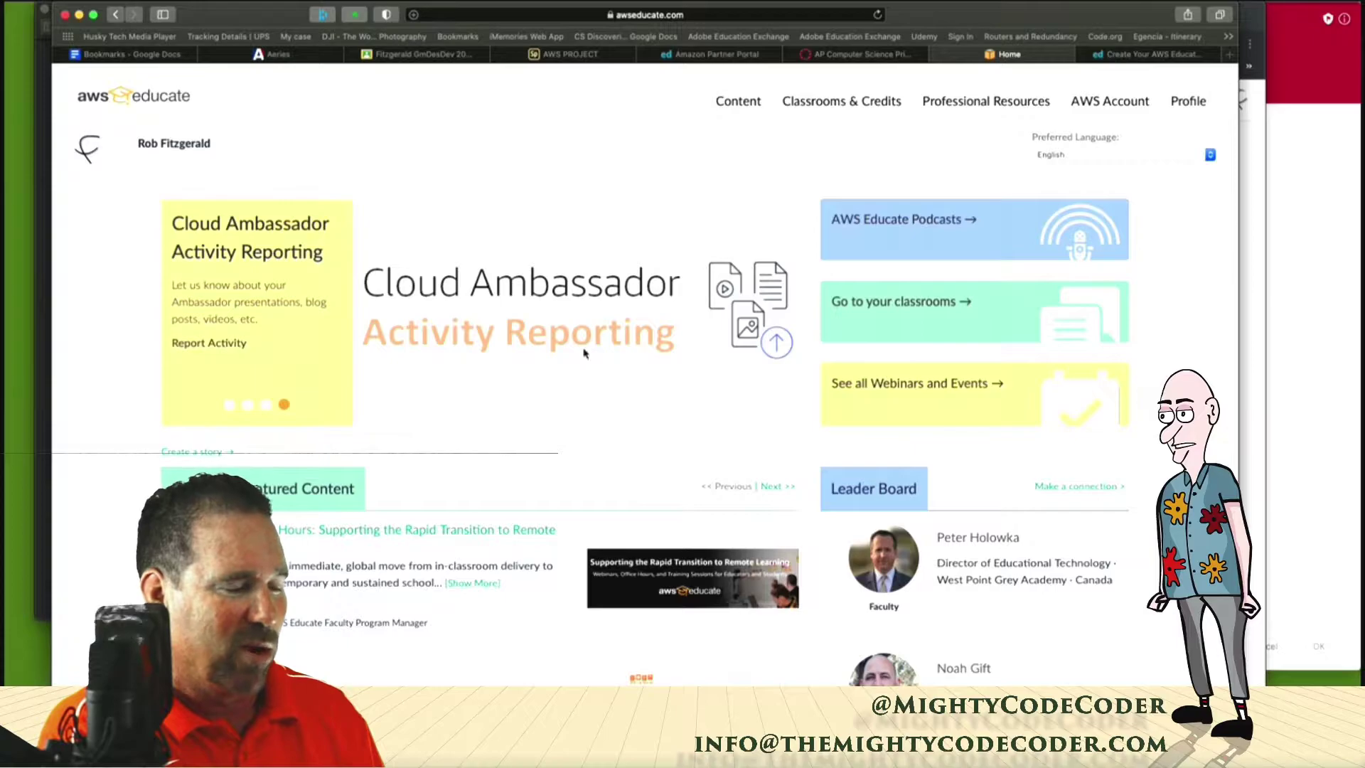
# - Open the cloud ambassador search from the AWS Educate leader board and filter it to the High School type
pyautogui.scroll(-8, 780, 390)
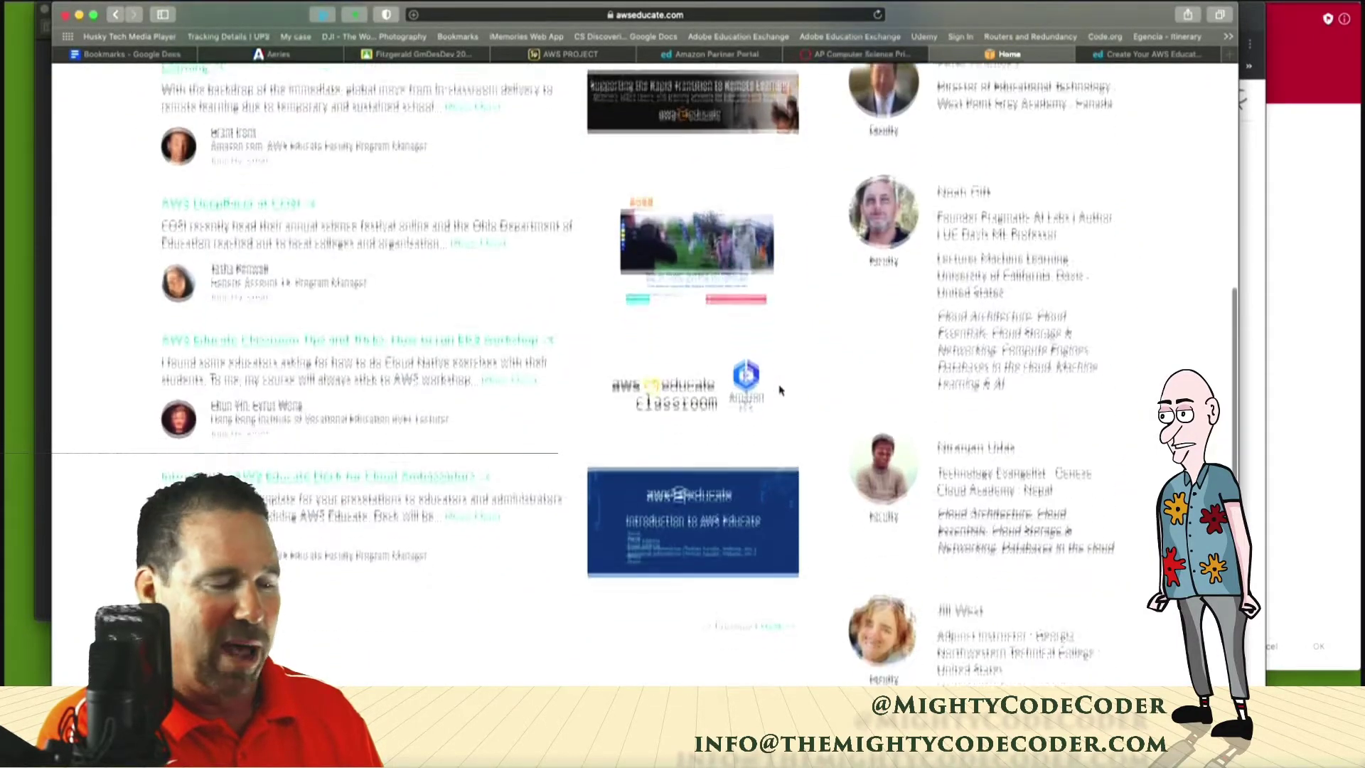
pyautogui.scroll(3, 783, 391)
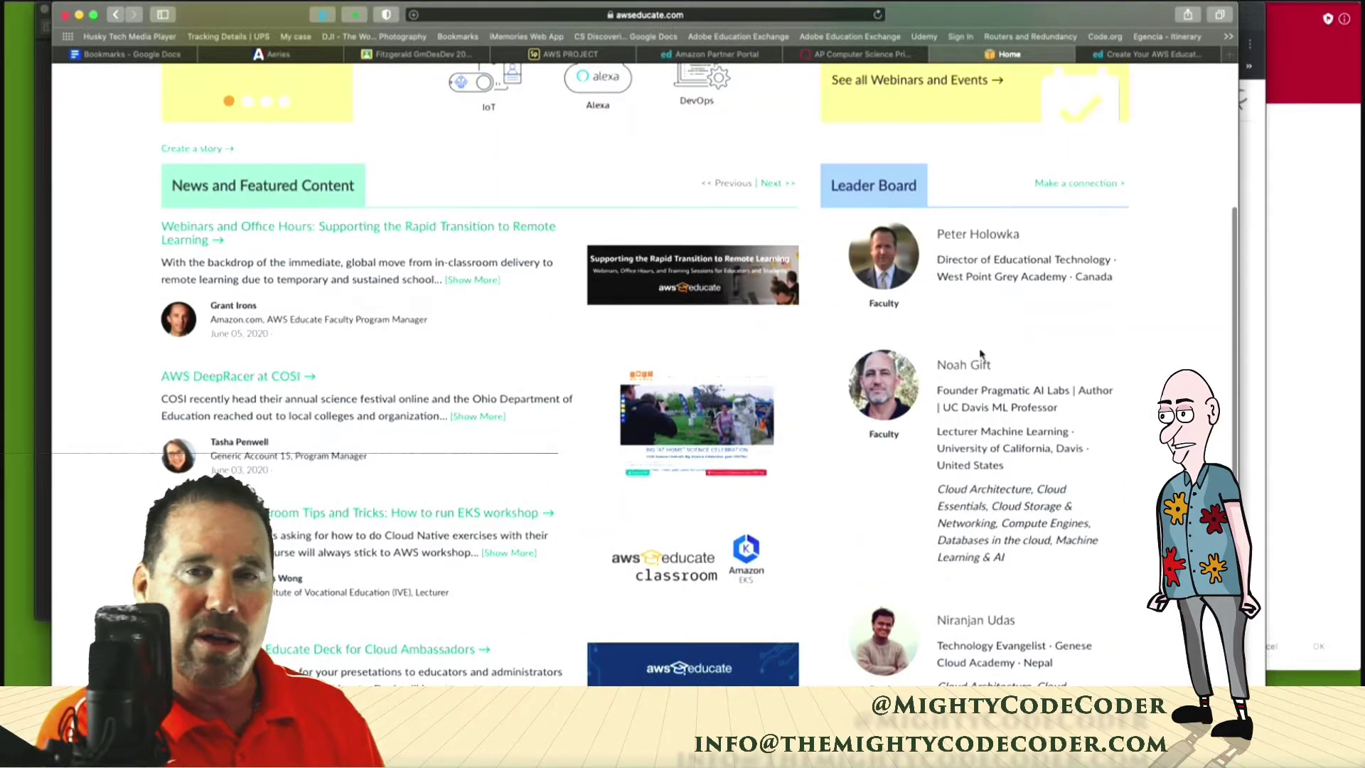
pyautogui.scroll(-1, 980, 353)
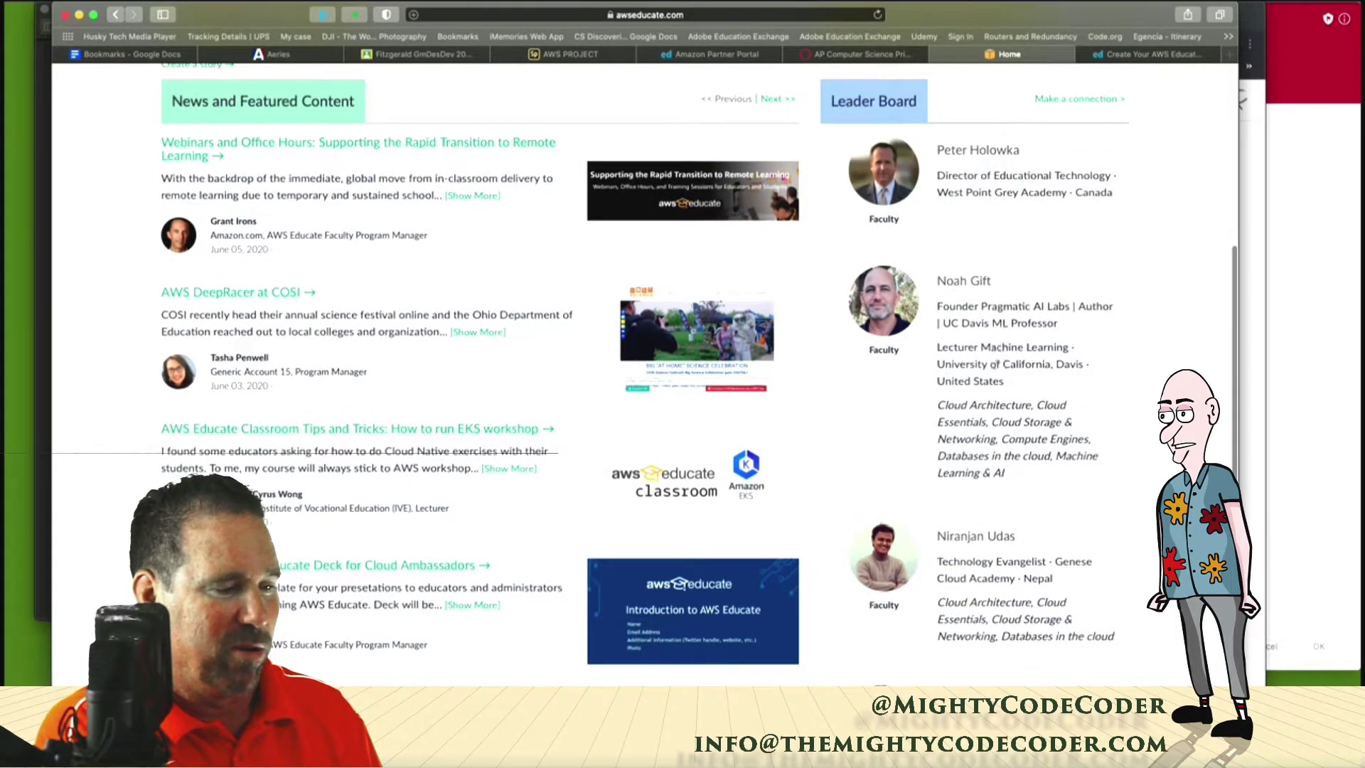
pyautogui.scroll(-5, 999, 390)
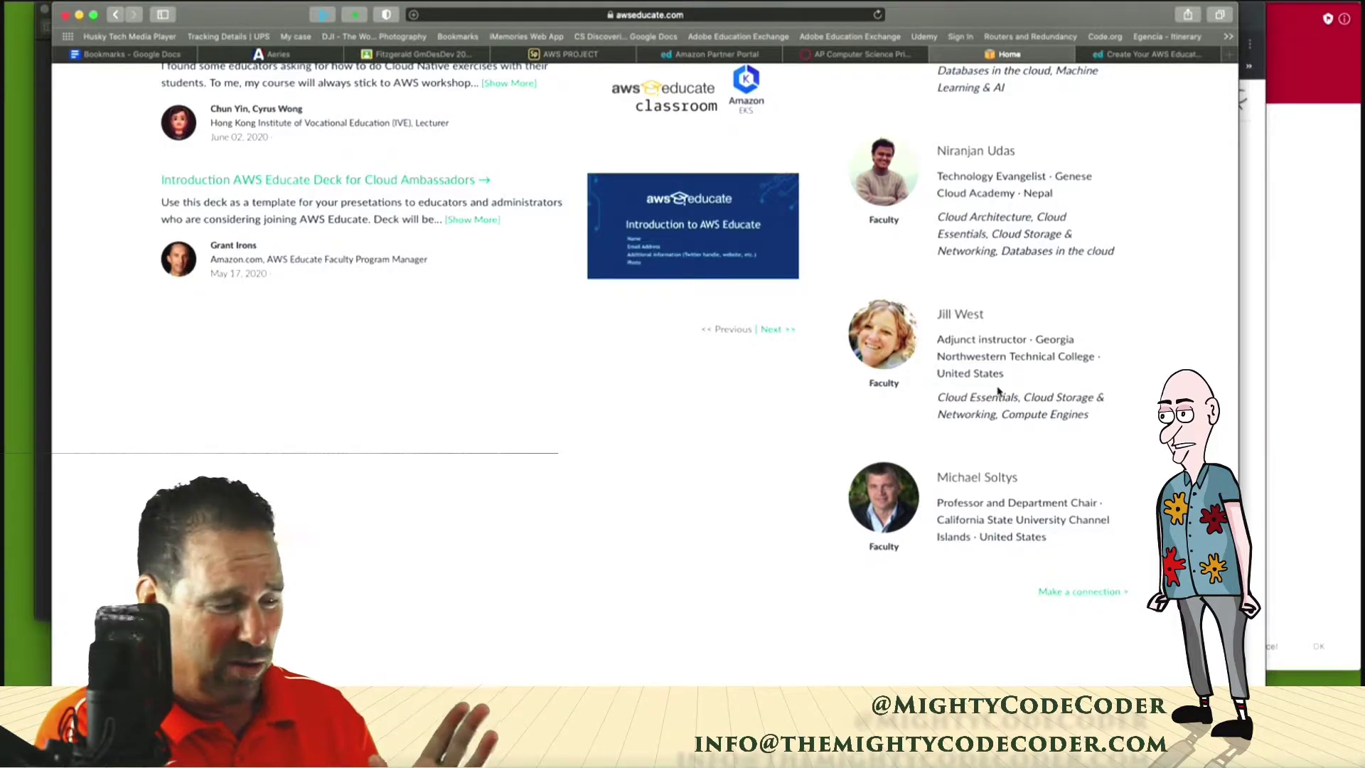
pyautogui.click(1067, 594)
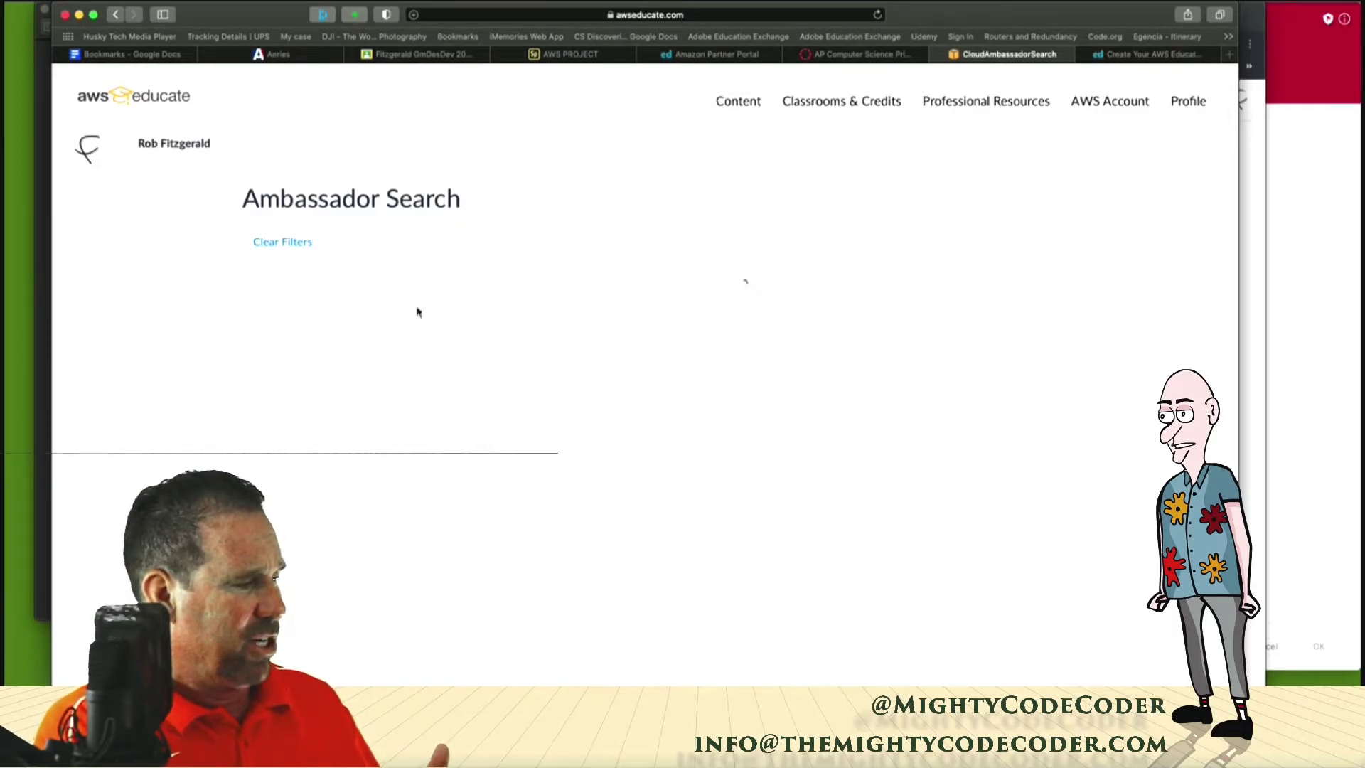
pyautogui.scroll(-3, 349, 460)
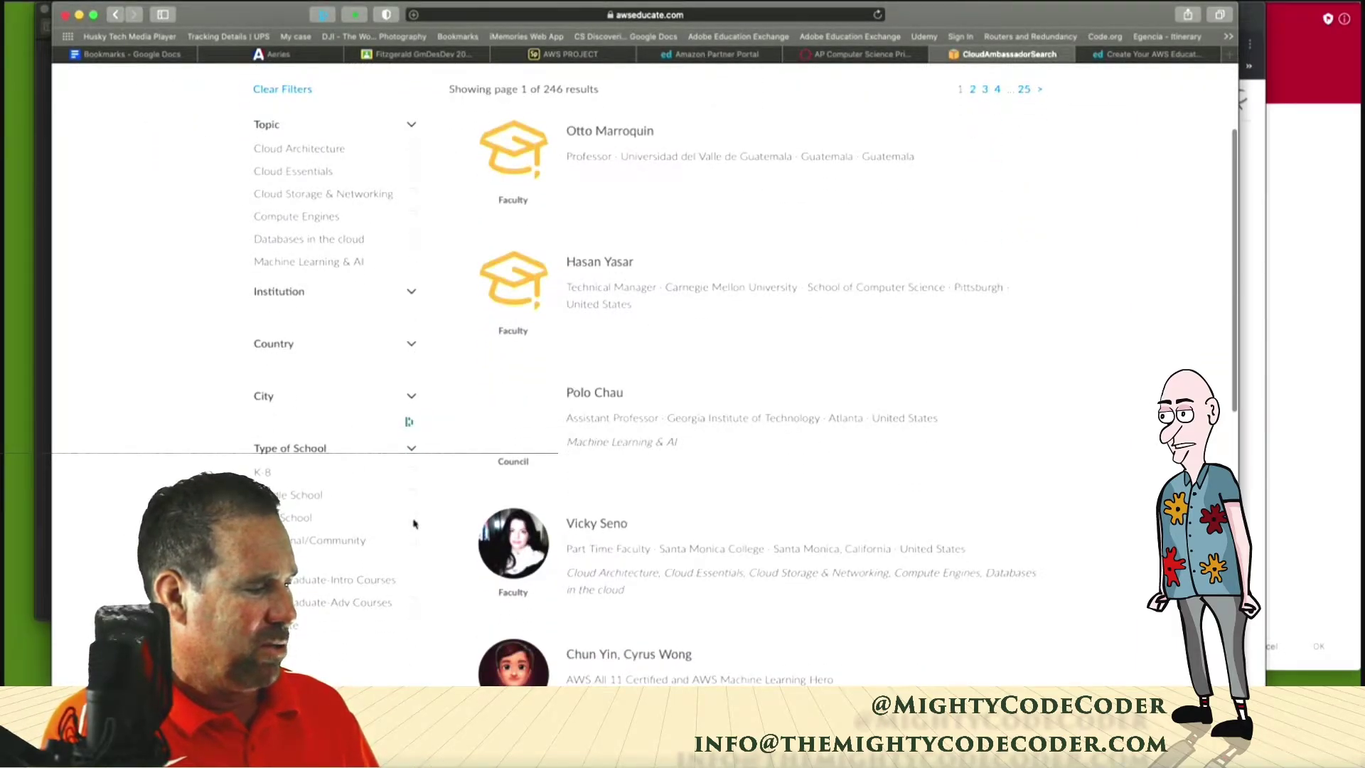
pyautogui.click(412, 517)
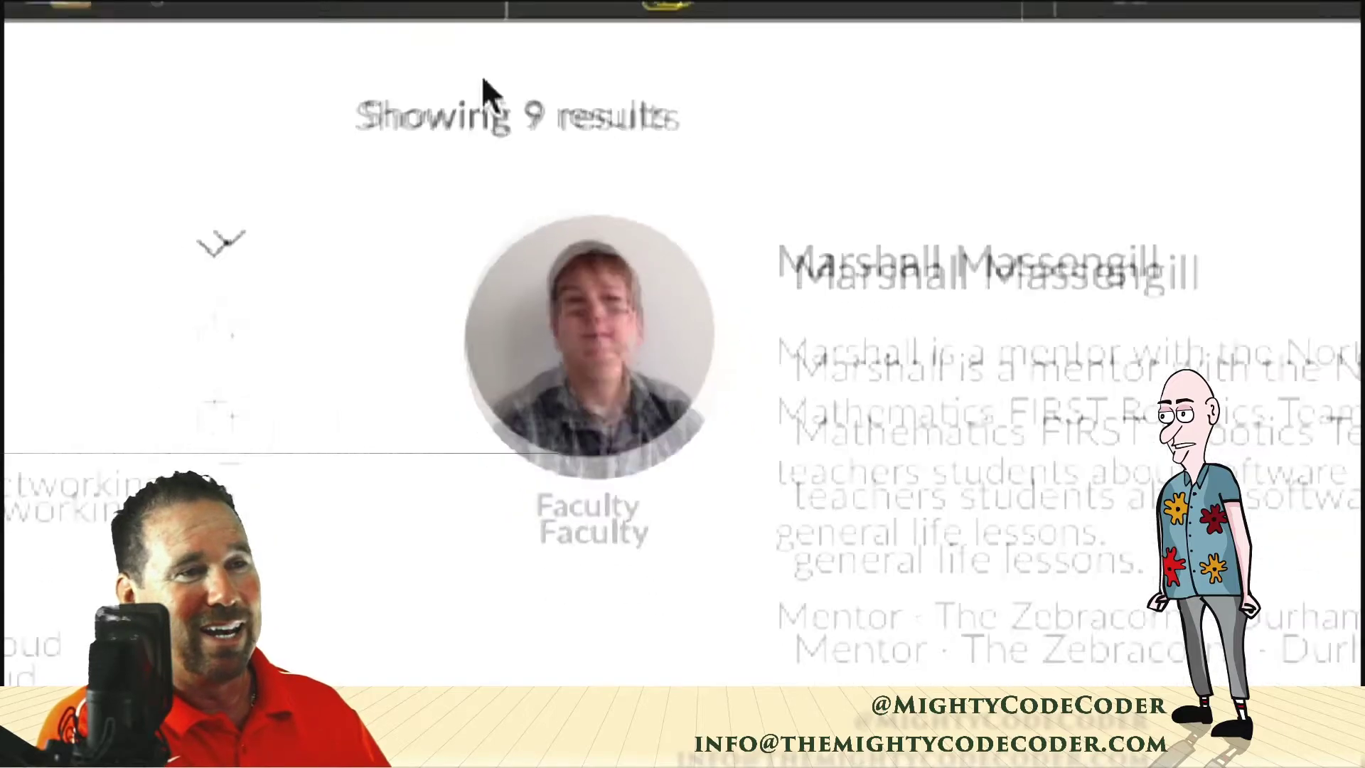
# - Open the account holder's own ambassador profile from the filtered results and review its bio, courses and AWS certifications
pyautogui.scroll(-15, 704, 272)
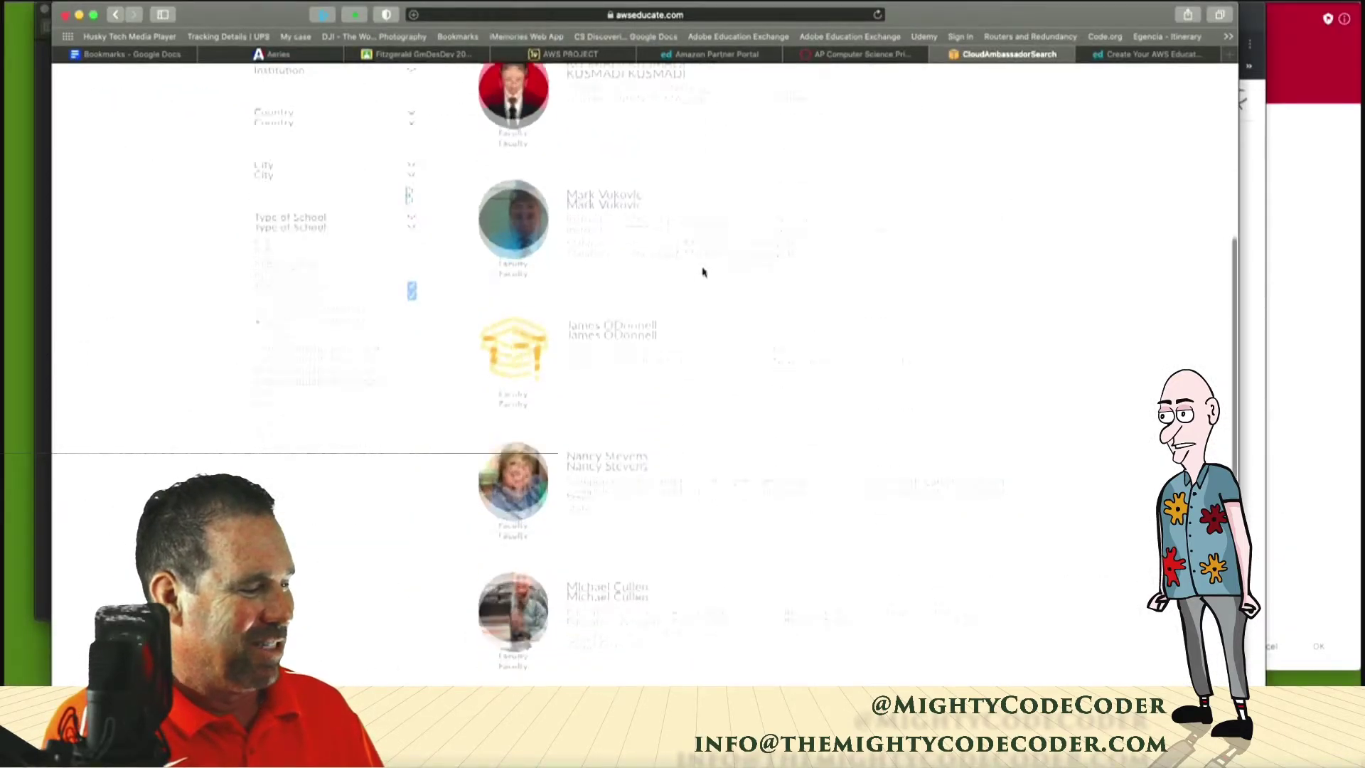
pyautogui.click(613, 321)
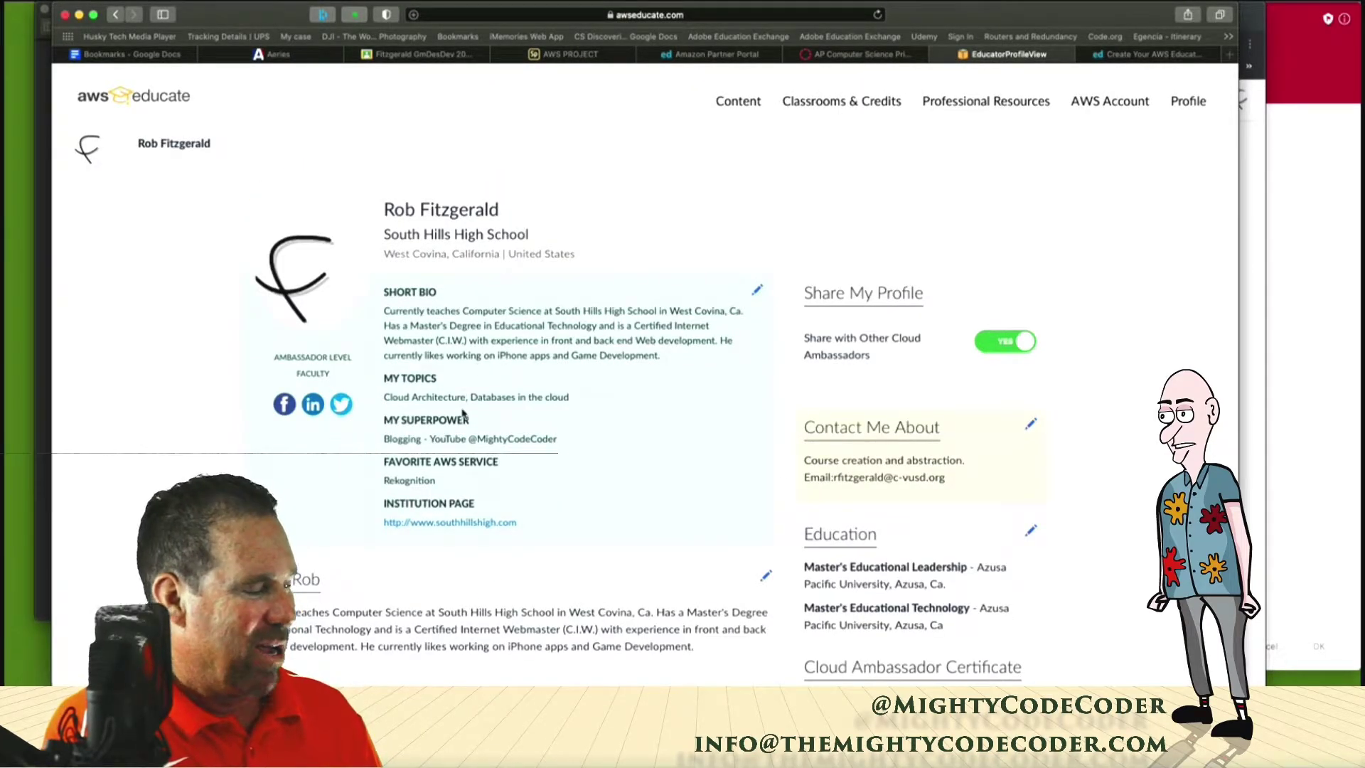
pyautogui.scroll(-2, 463, 414)
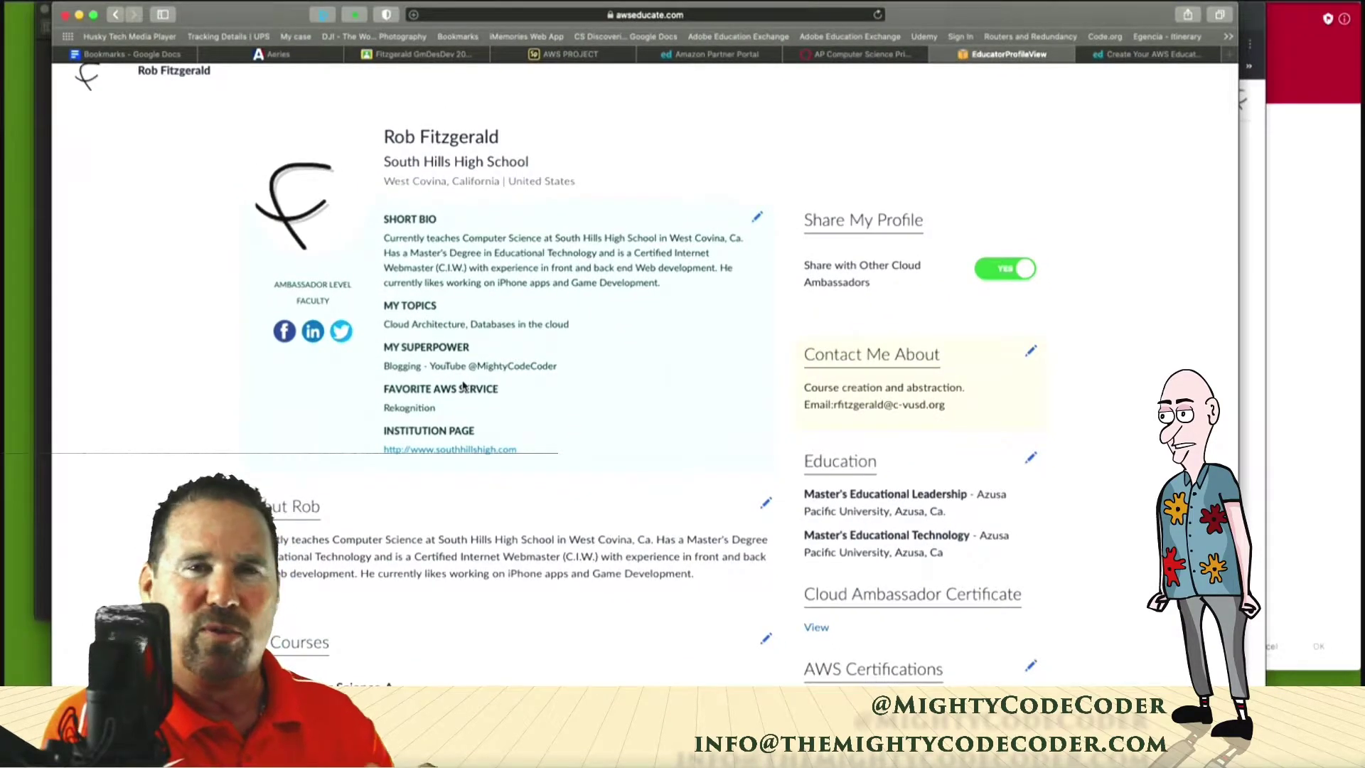
pyautogui.scroll(-5, 817, 501)
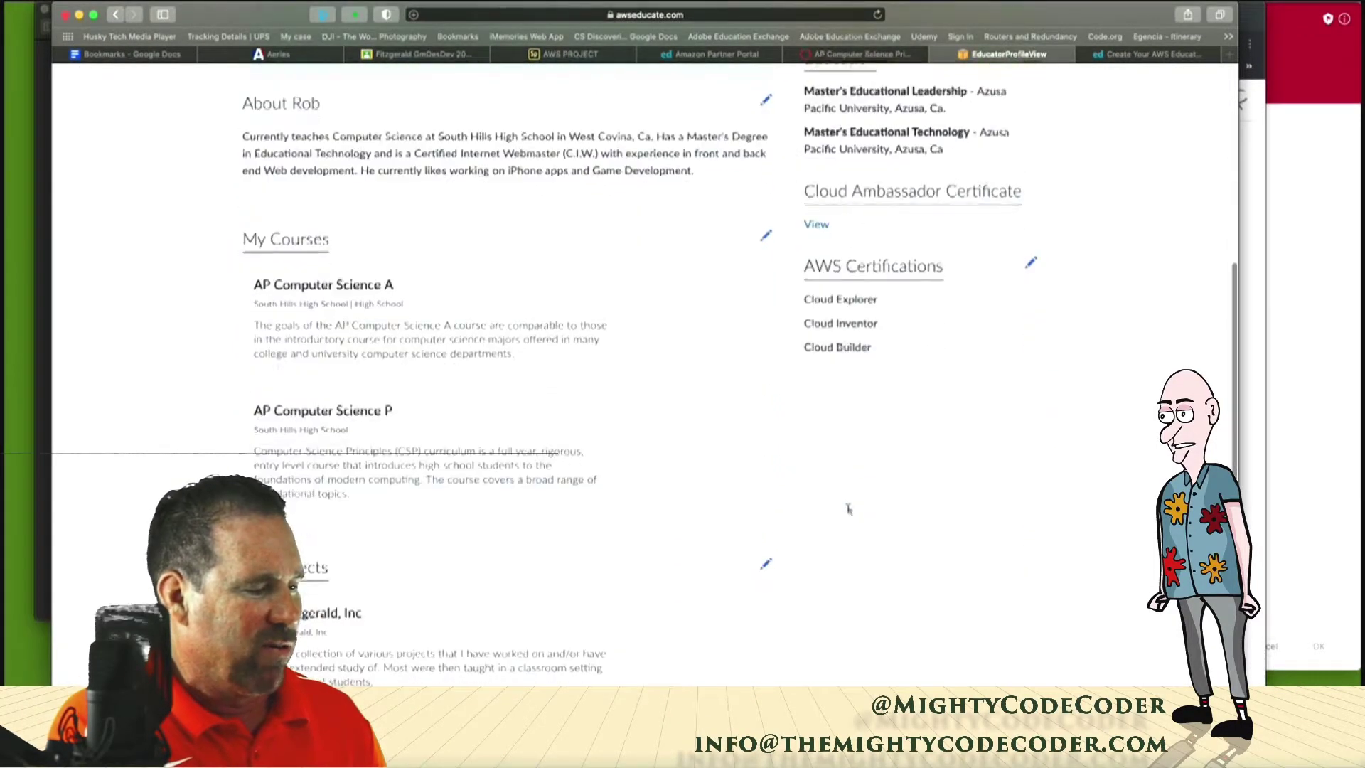
pyautogui.scroll(3, 848, 509)
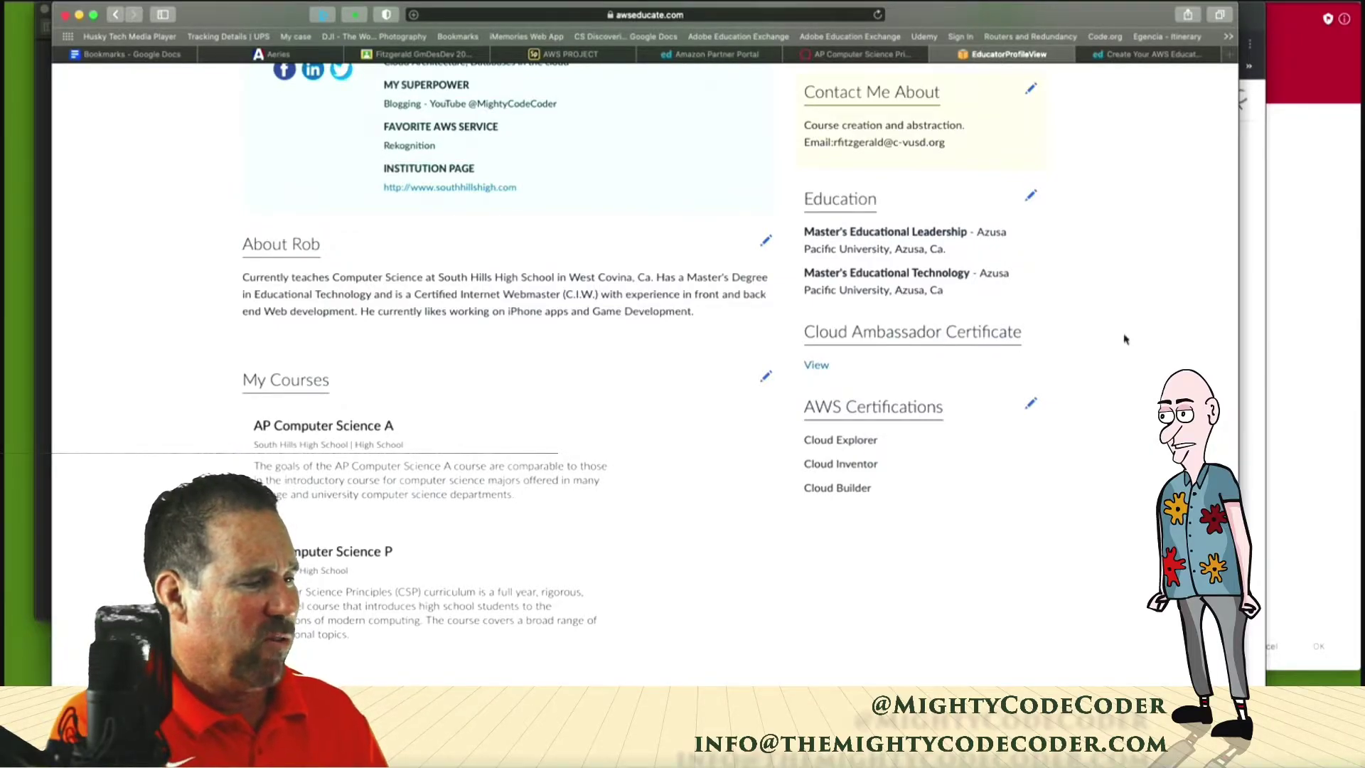
pyautogui.scroll(5, 1109, 240)
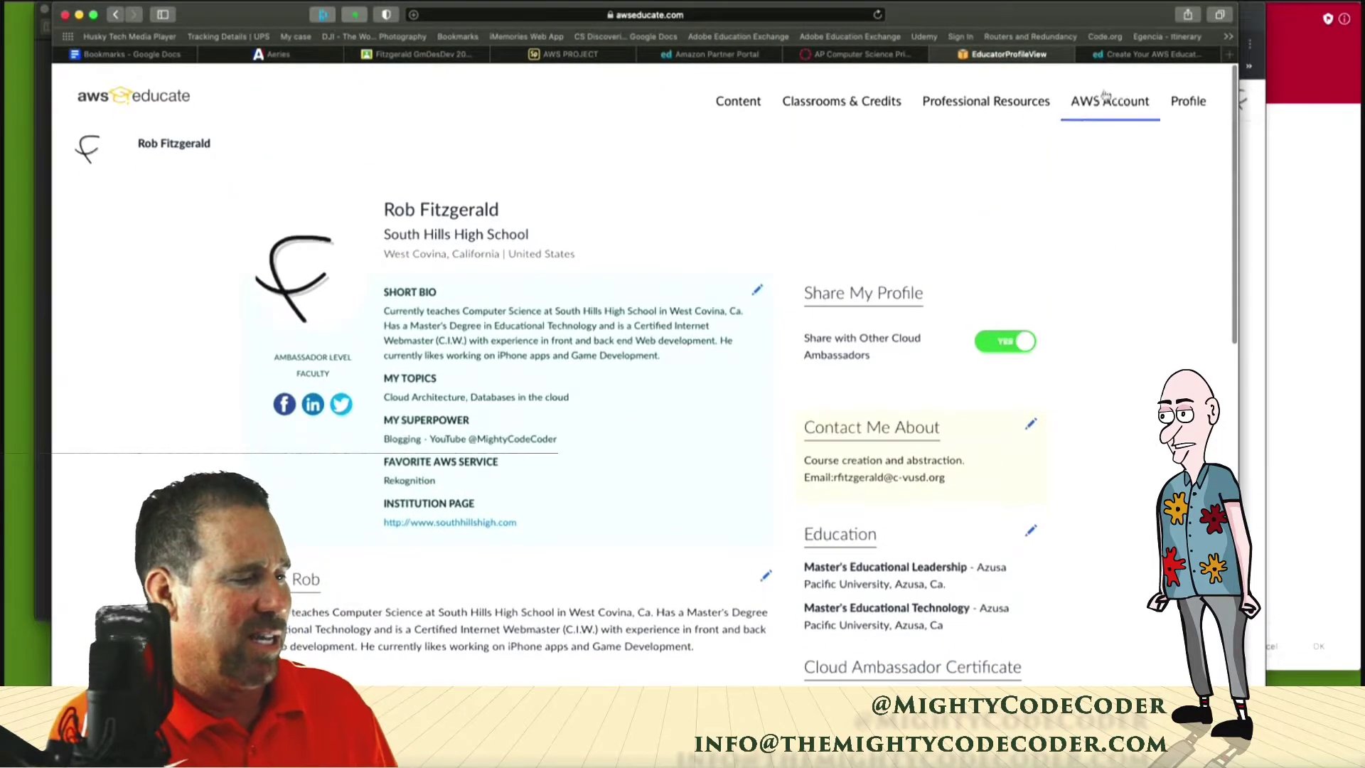
# - Switch to the "Create Your AWS Educate Starter Account" help article and read through its sign-up steps
pyautogui.click(1125, 55)
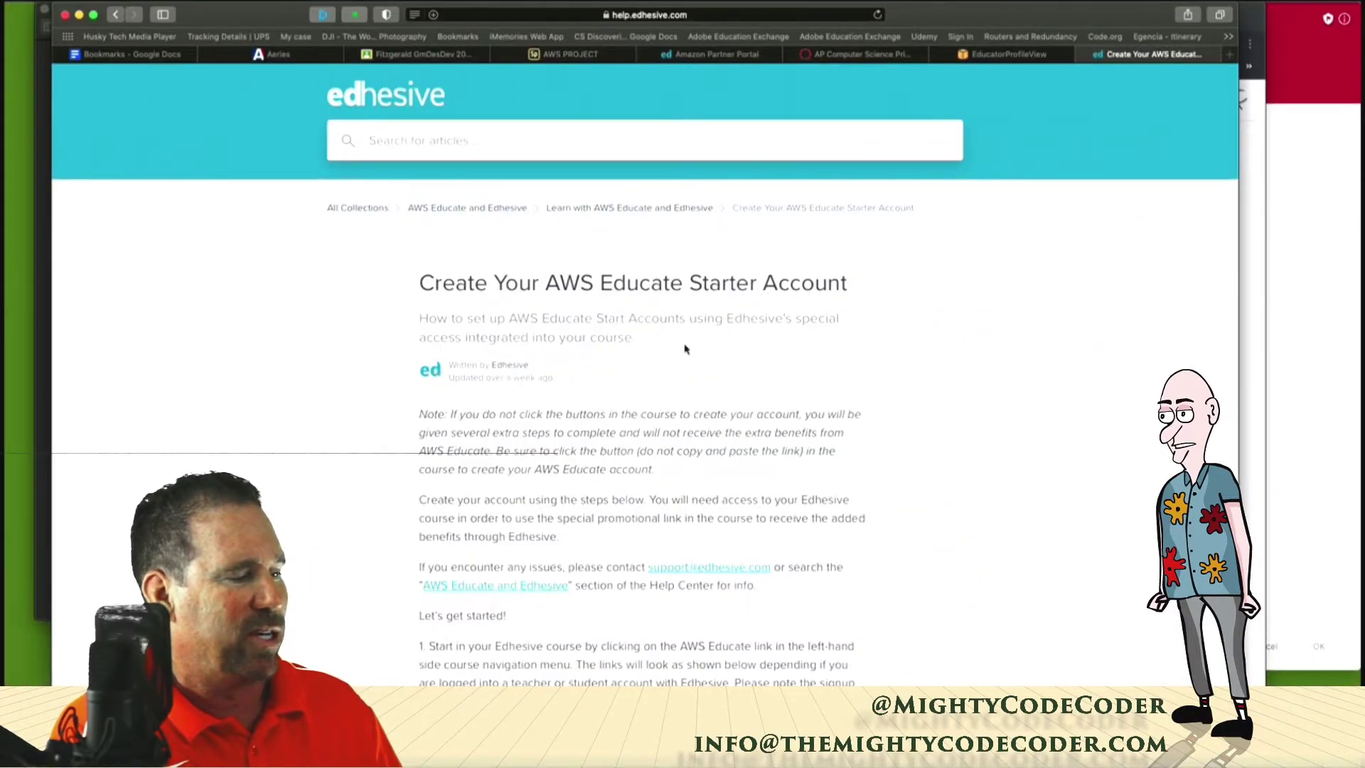
pyautogui.scroll(-1, 687, 349)
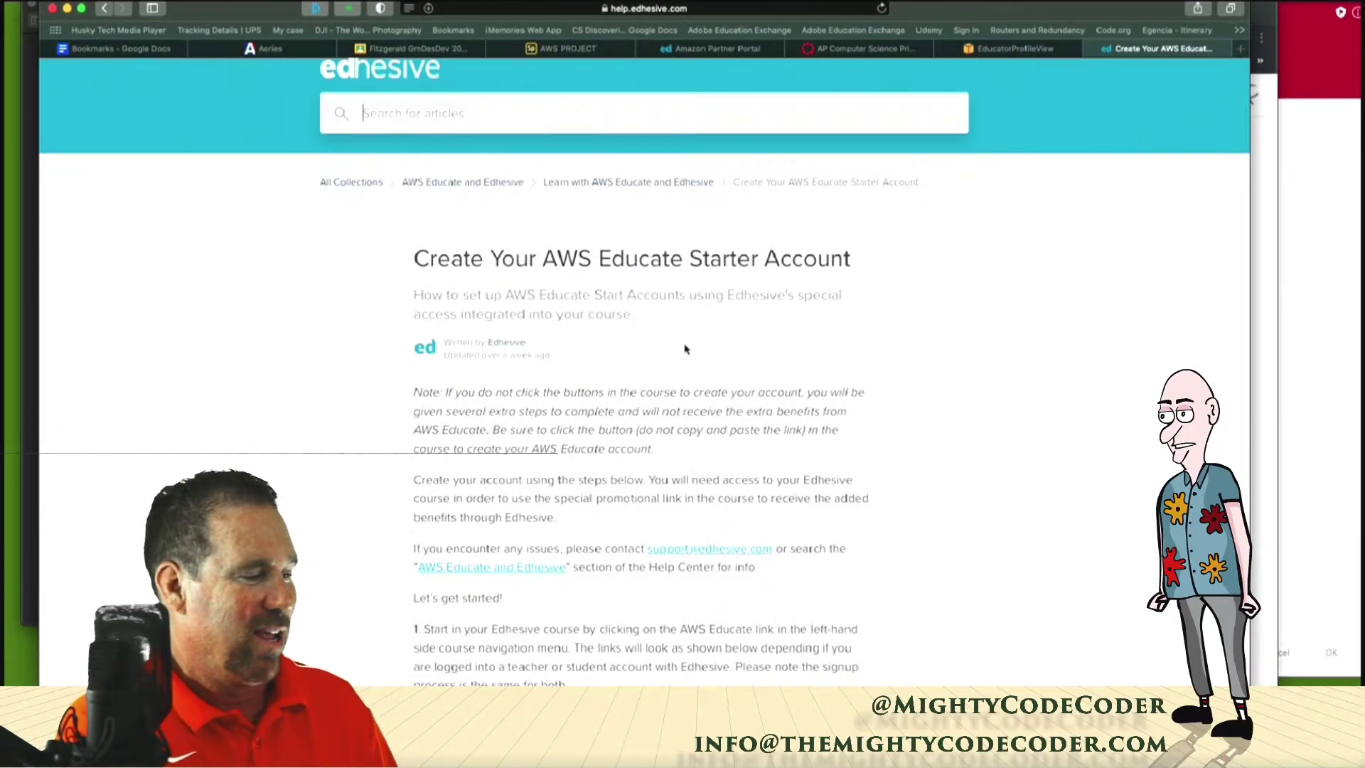
pyautogui.scroll(-10, 686, 349)
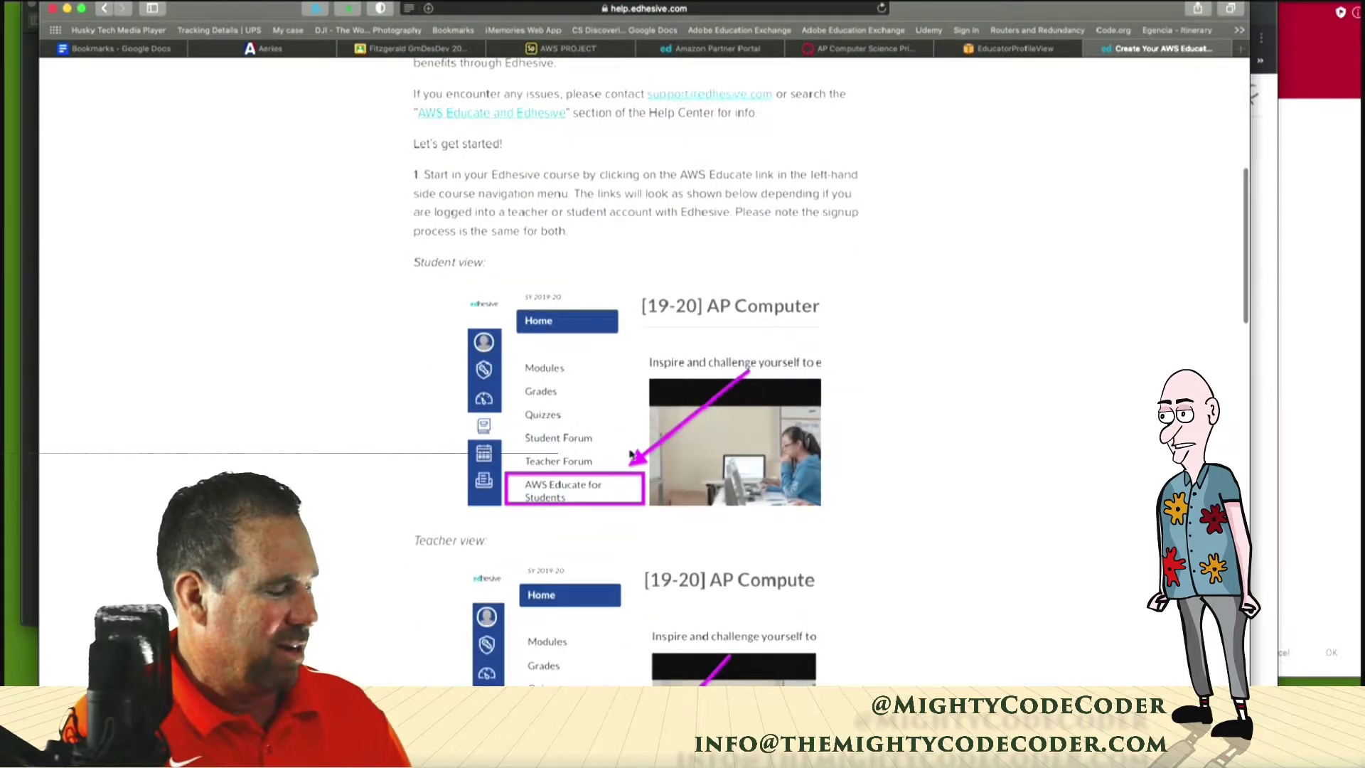
pyautogui.scroll(-3, 594, 515)
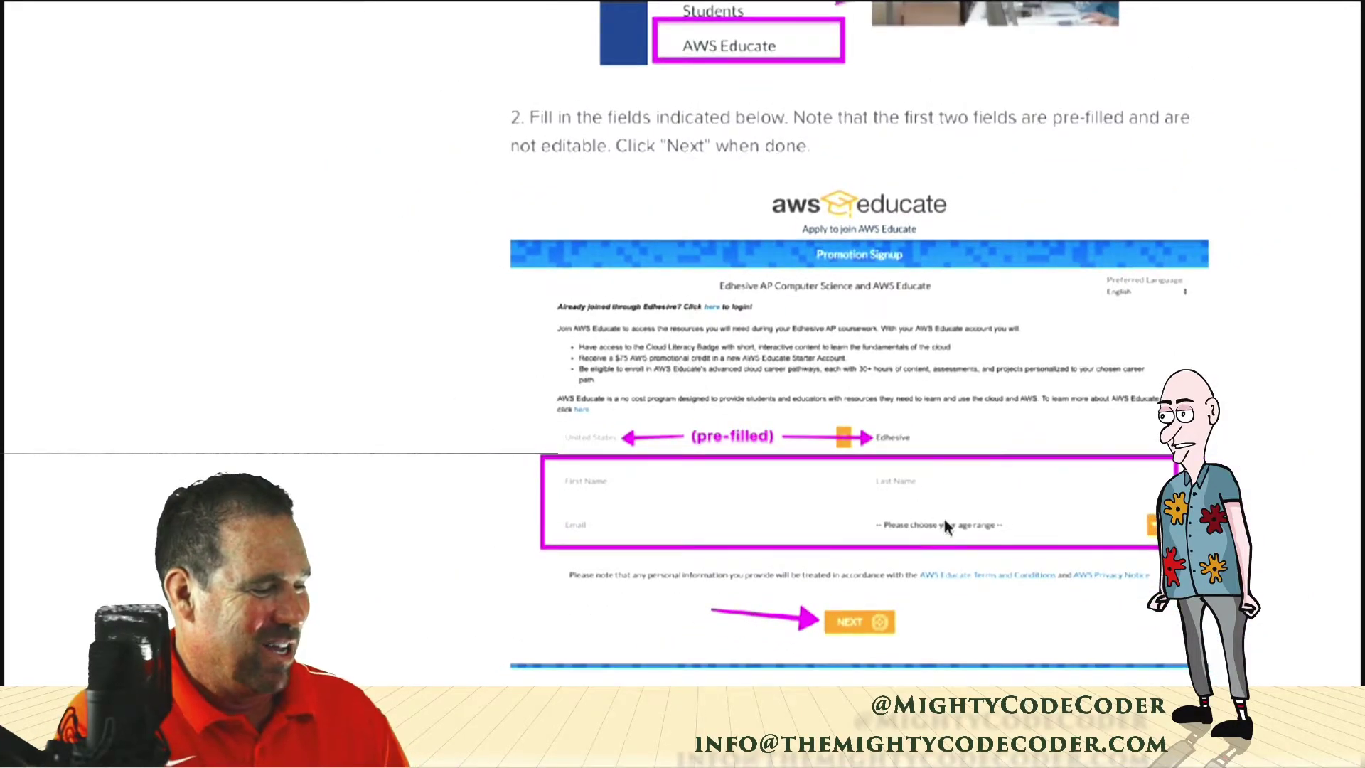
pyautogui.scroll(-1, 944, 519)
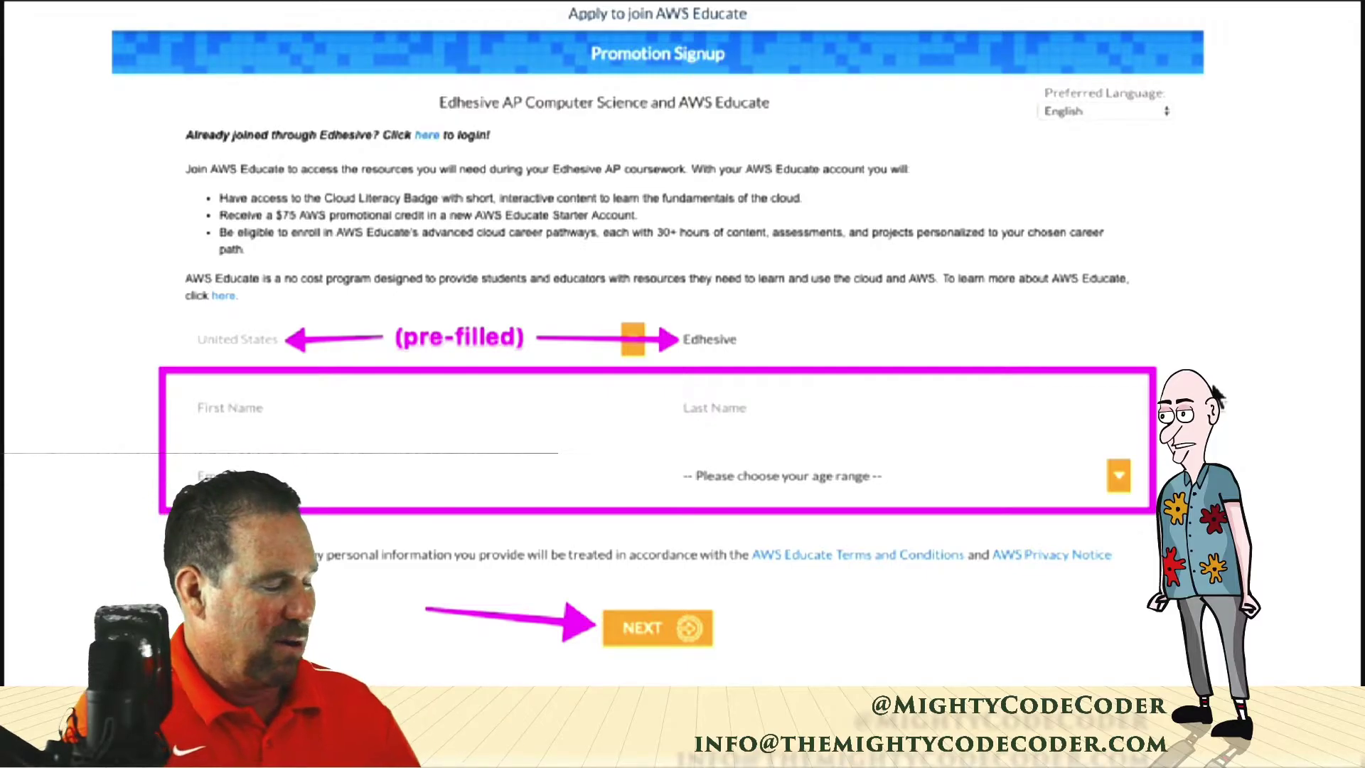
pyautogui.scroll(-8, 915, 530)
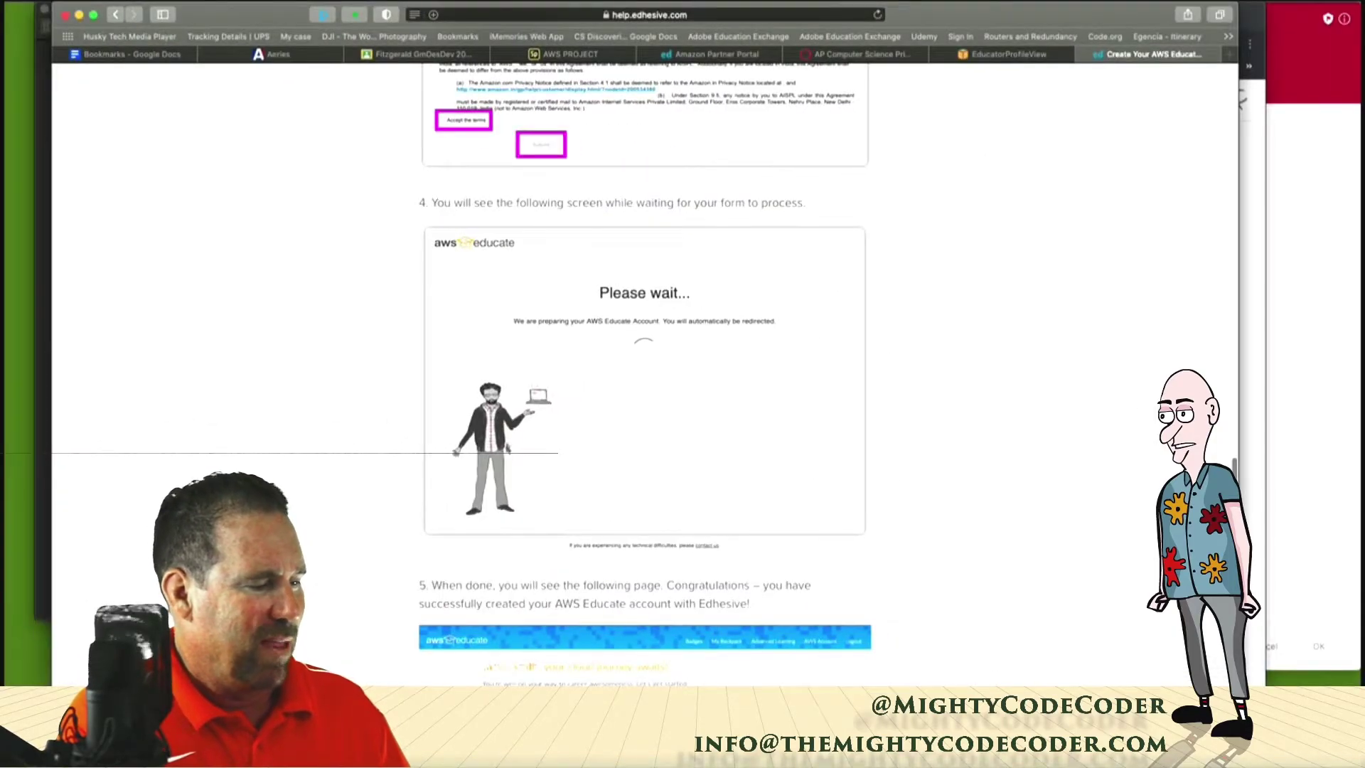
pyautogui.scroll(-5, 510, 462)
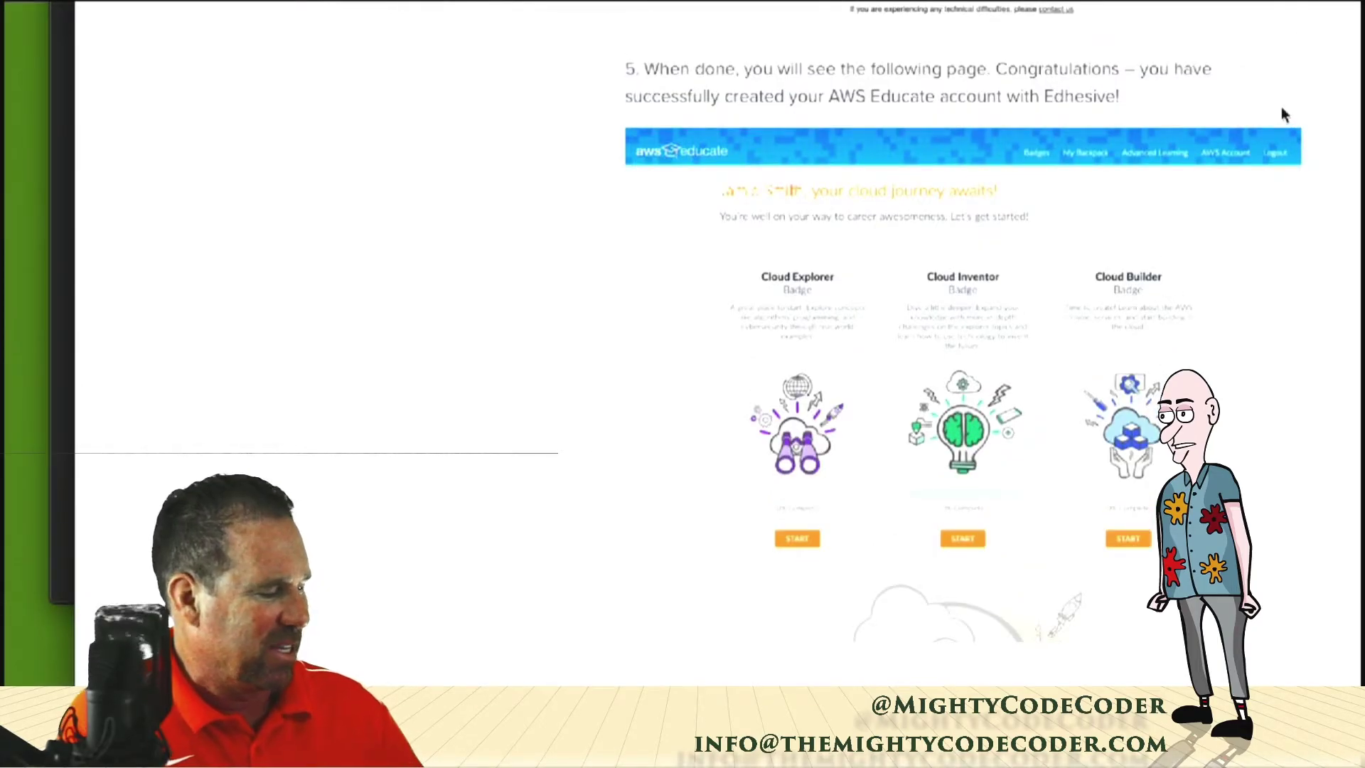
# - Switch to the saved screenshots of AWS Educate and examine where the AWS Account option is marked
pyautogui.press('super+Tab')
pyautogui.press('super+Tab')
pyautogui.press('super+Tab')
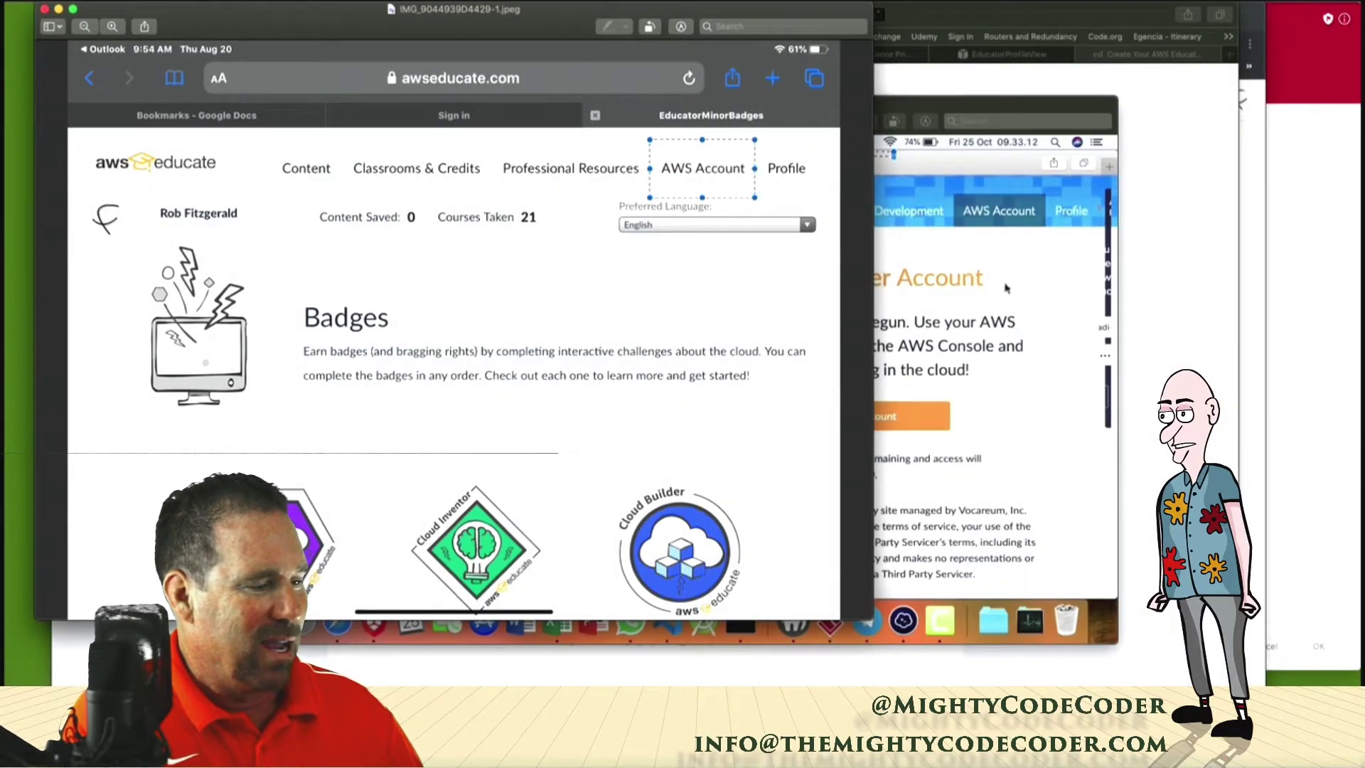
# - Return to the "Create Your AWS Educate Starter Account" help article and review the sign-up form and terms steps
pyautogui.click(818, 421)
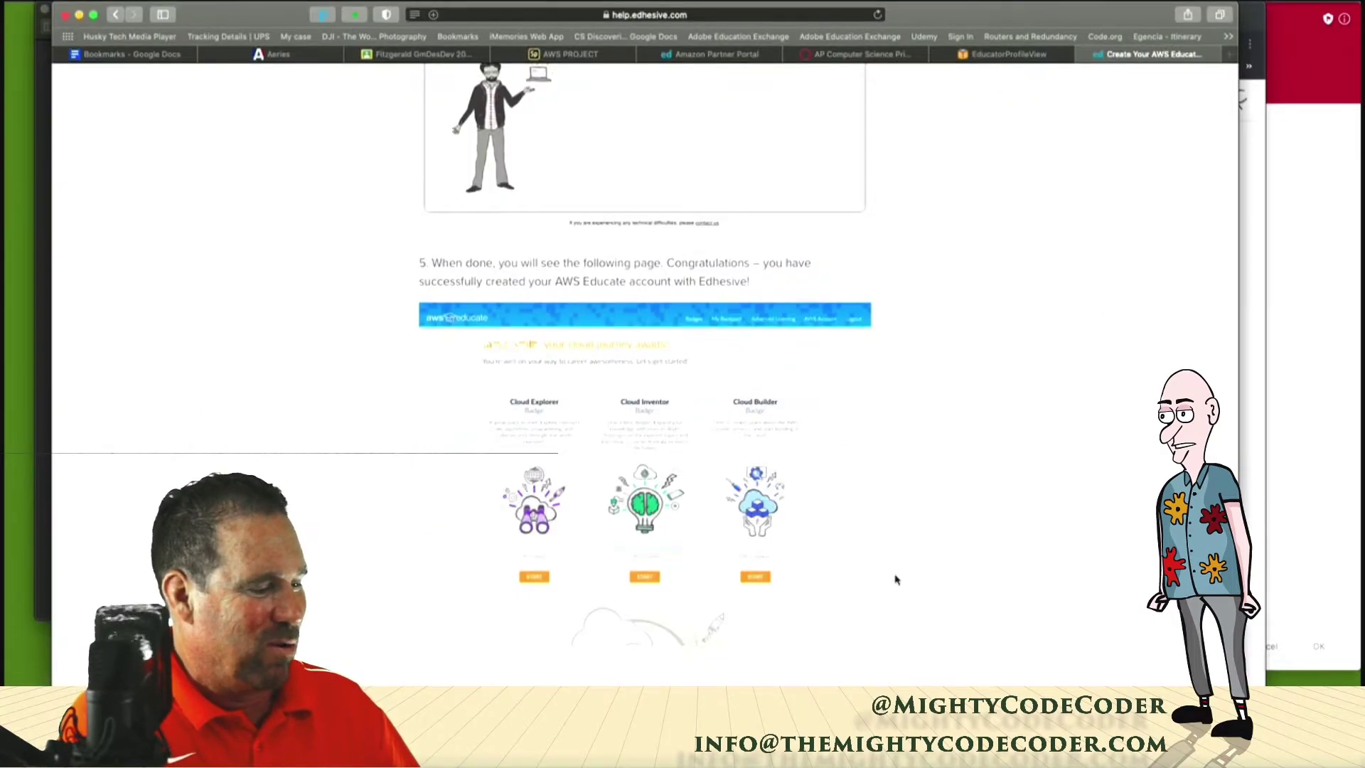
pyautogui.scroll(-5, 894, 574)
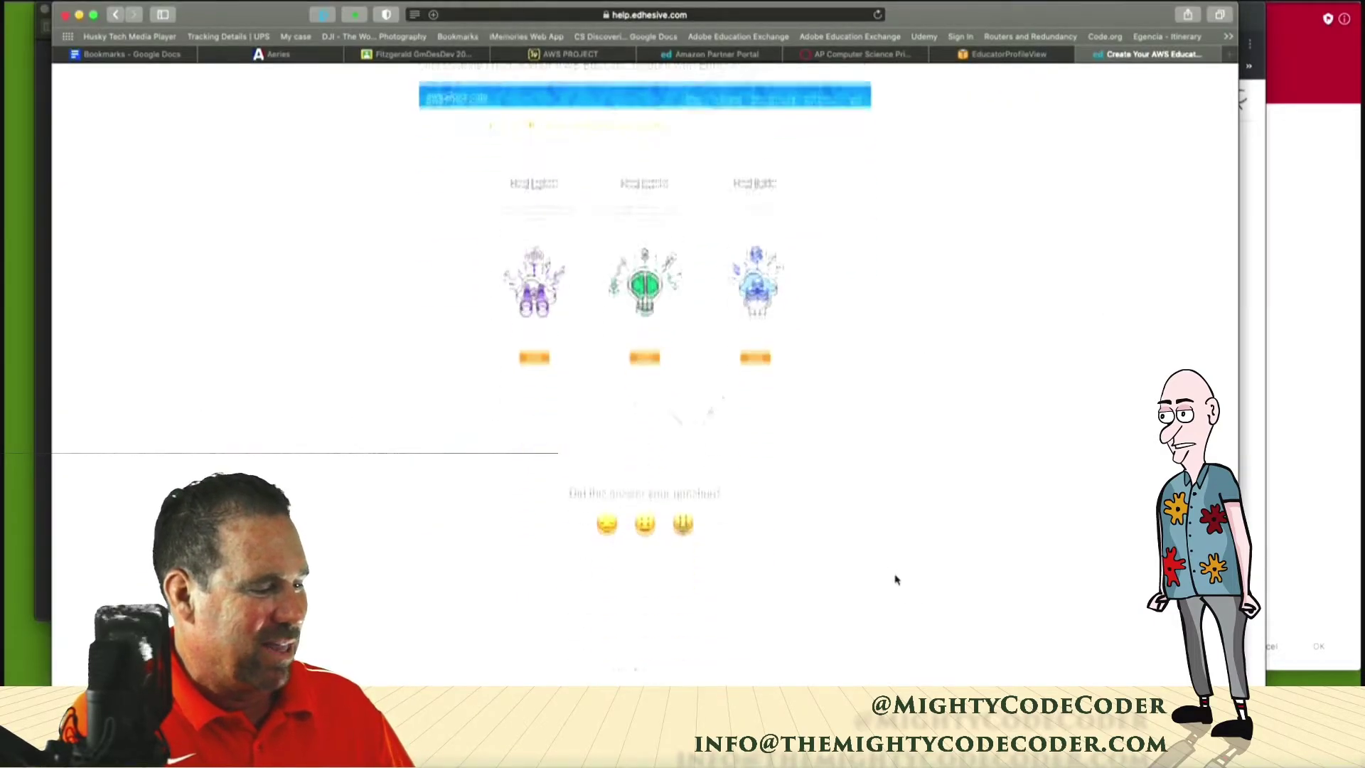
pyautogui.scroll(10, 895, 579)
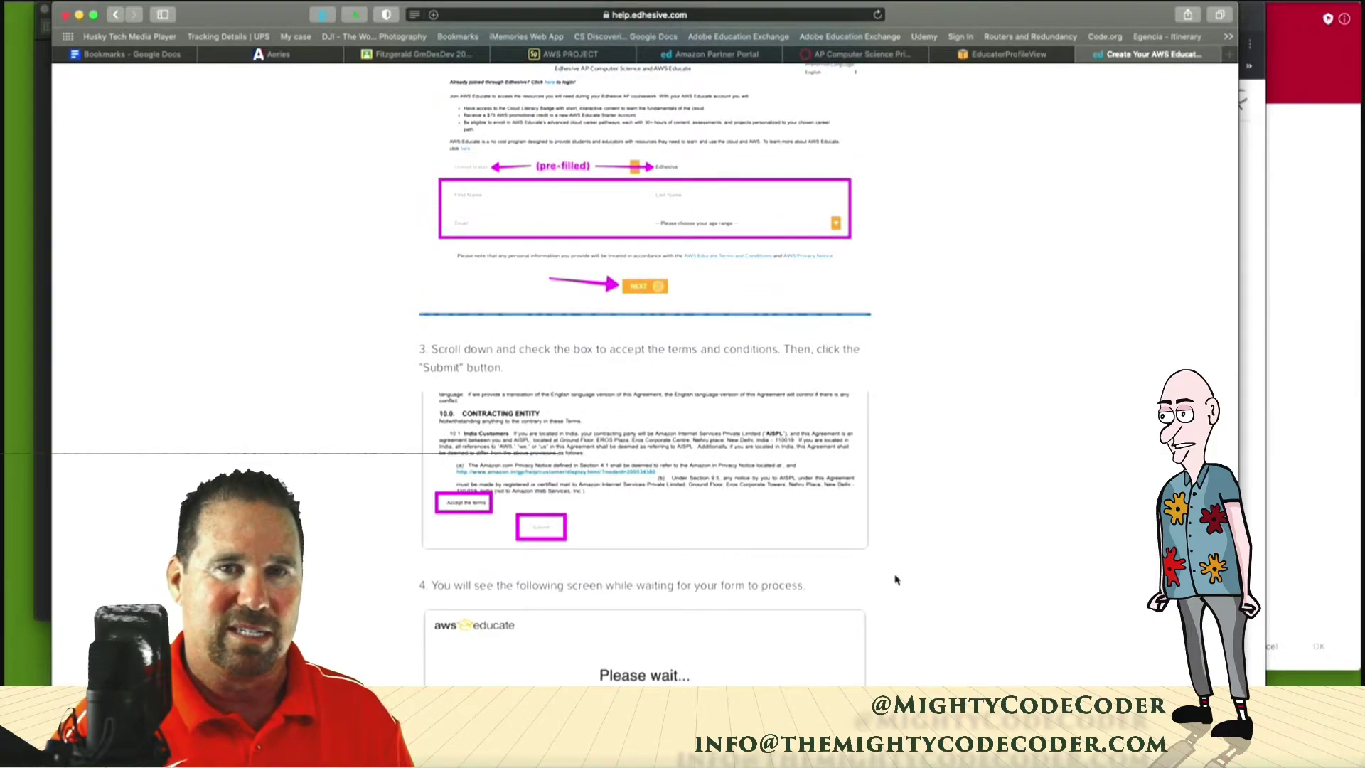
pyautogui.scroll(4, 895, 580)
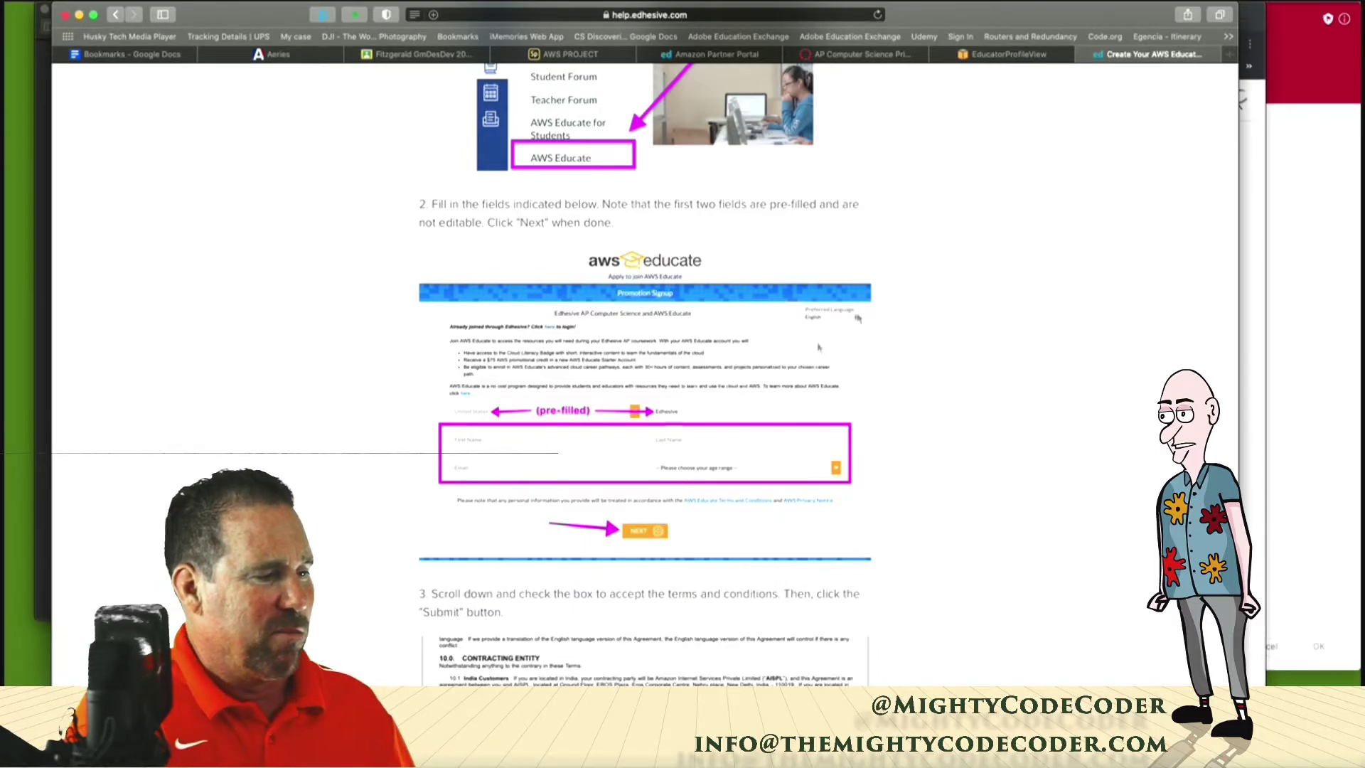
# - Go back to the AWS Educate site and open its AWS Account page
pyautogui.click(993, 57)
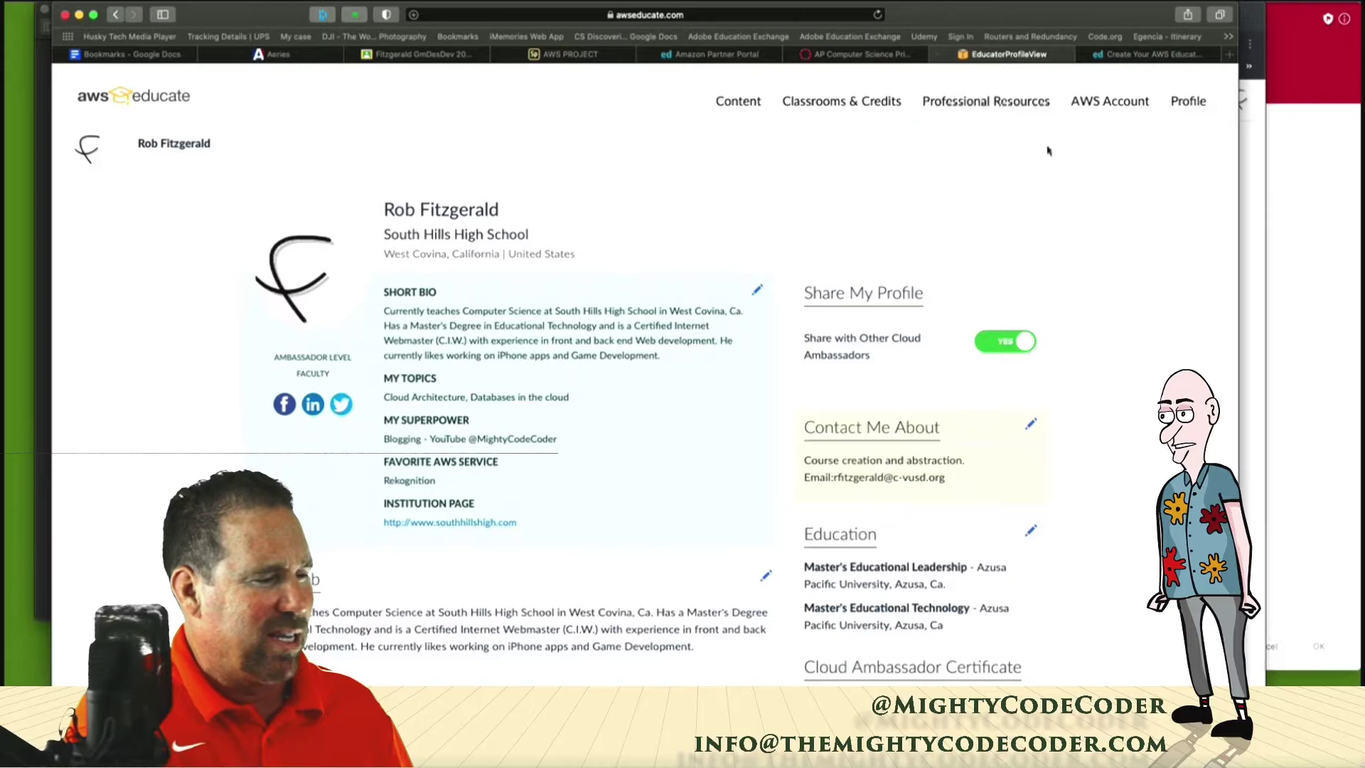
pyautogui.click(1095, 107)
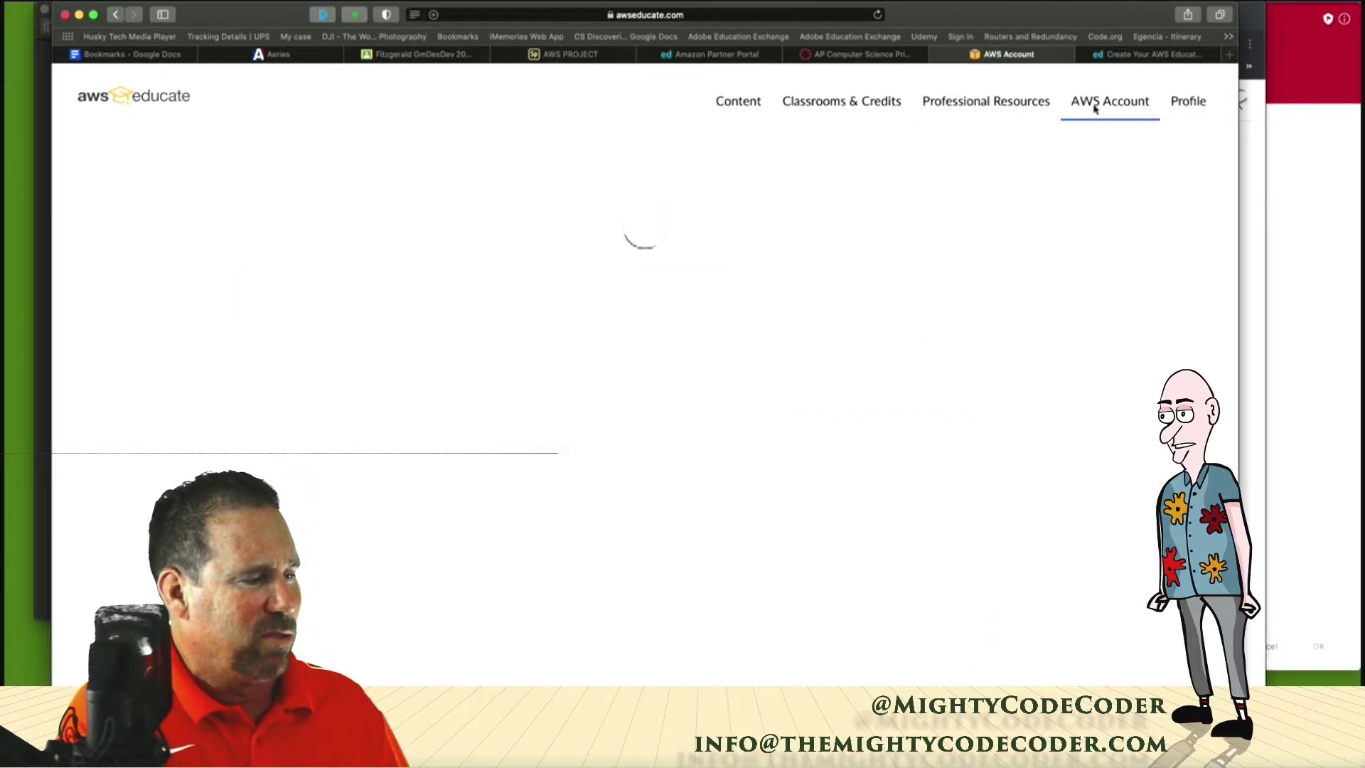
# - Open the personal IAM sign-in link under RoboMaker in the Bookmarks document and sign in with the saved user name and password
pyautogui.click(118, 57)
pyautogui.scroll(-15, 511, 532)
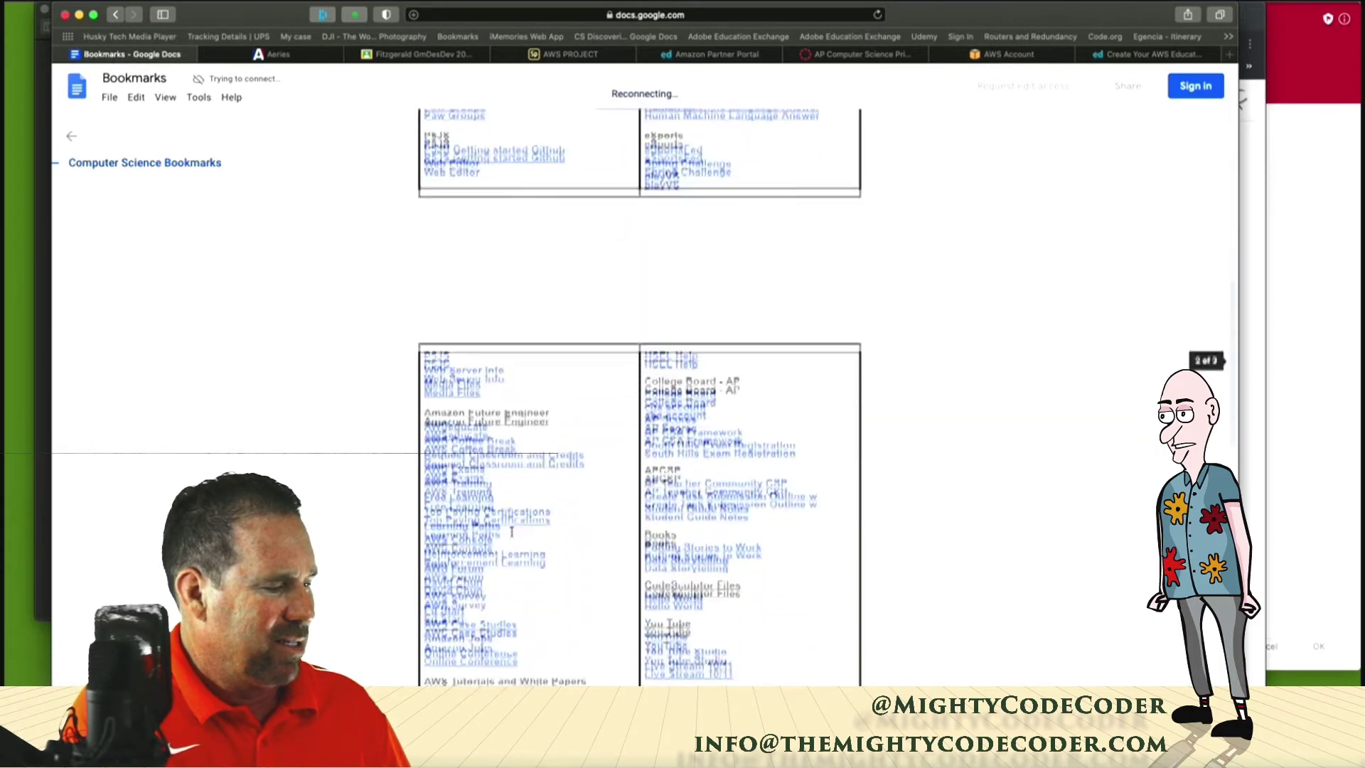
pyautogui.scroll(-5, 512, 532)
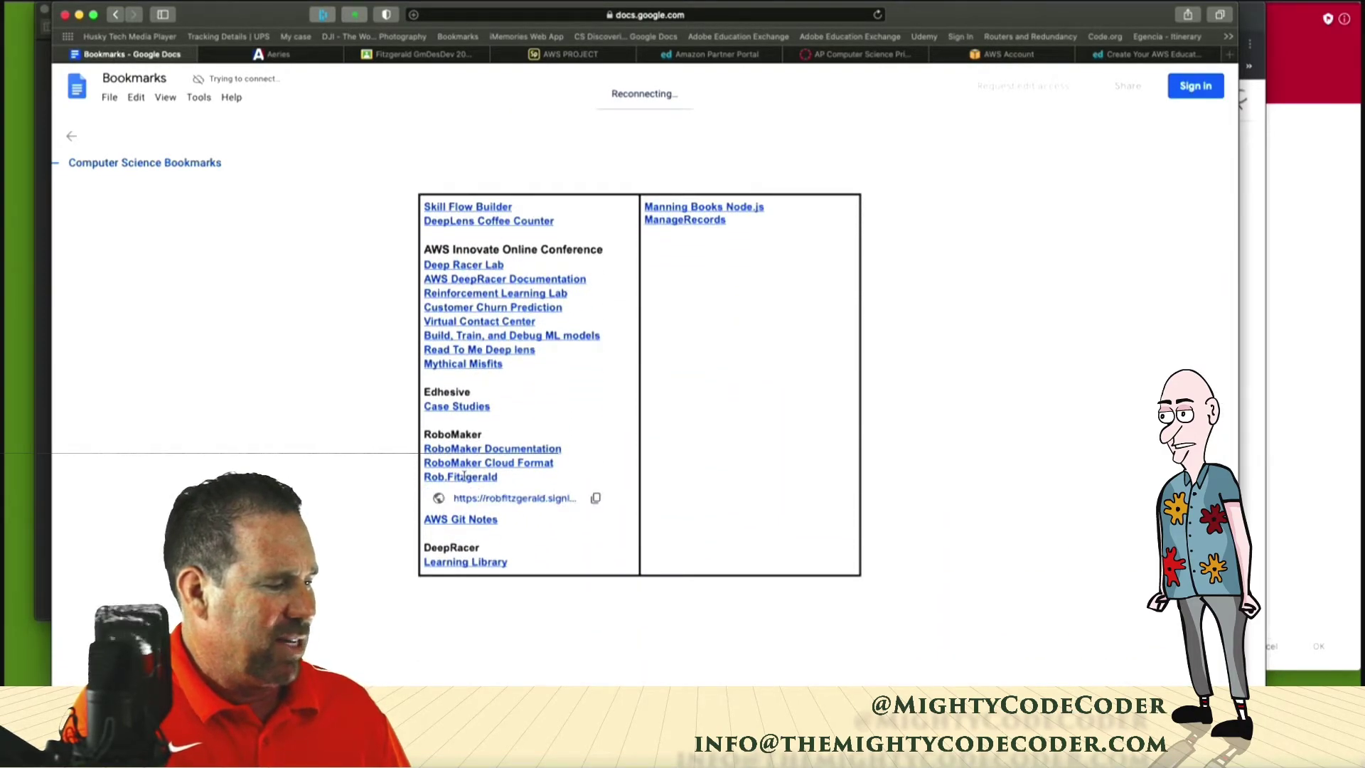
pyautogui.click(478, 503)
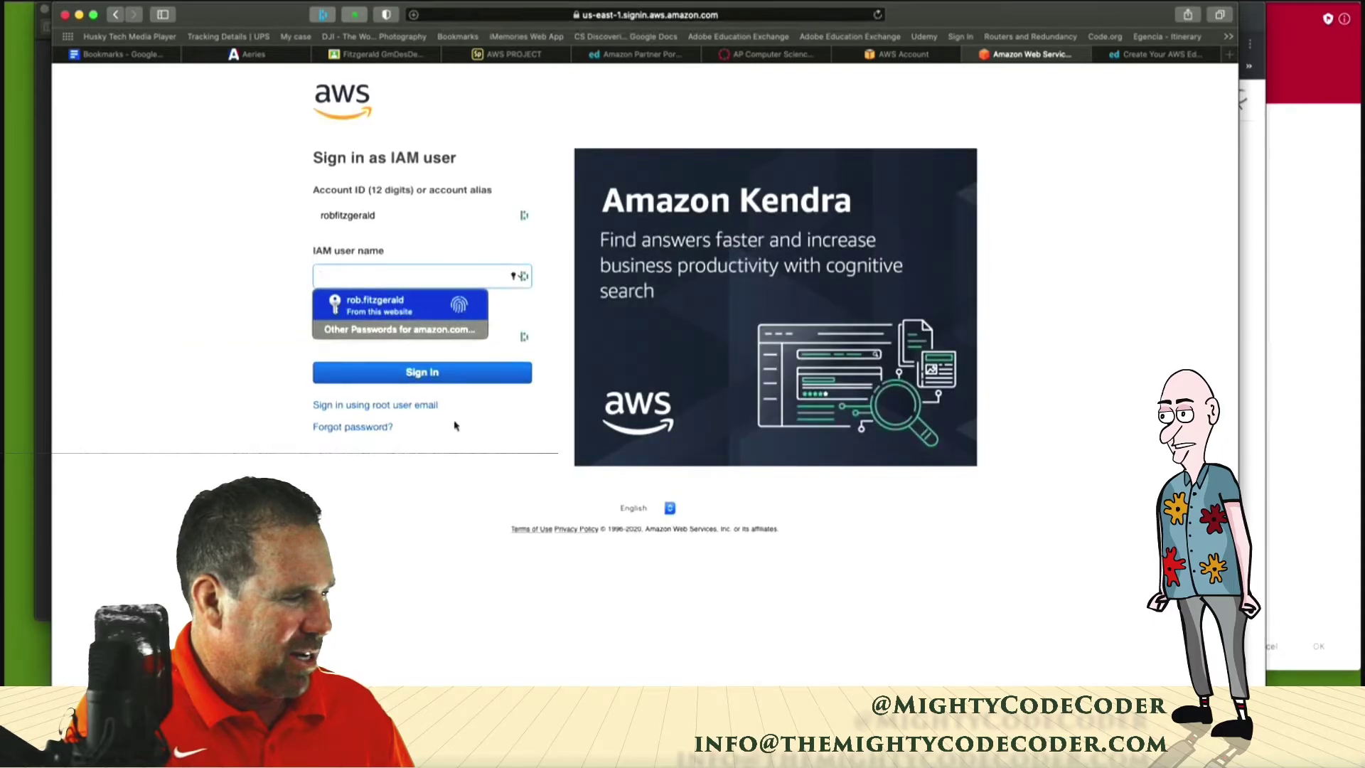
pyautogui.click(418, 306)
pyautogui.click(408, 379)
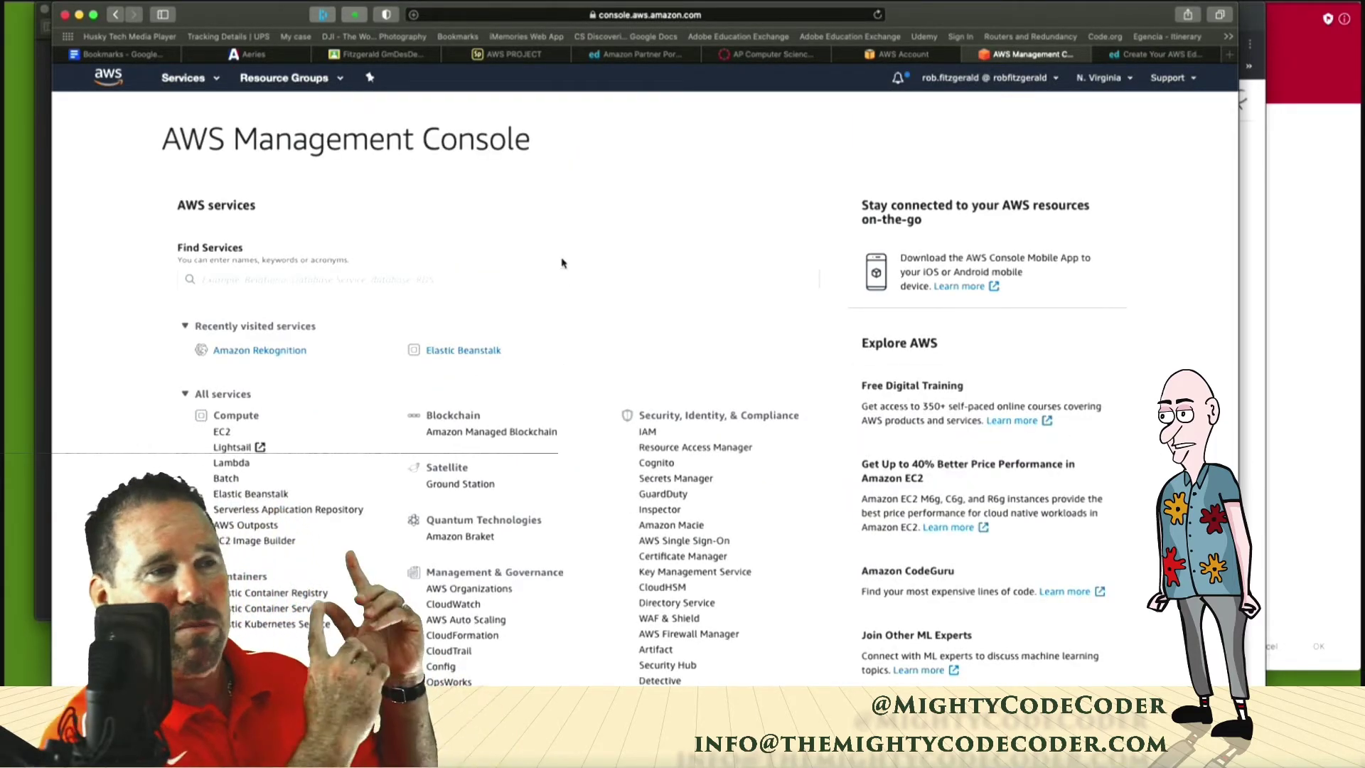
# - Browse the service categories in the AWS Management Console, including Machine Learning, Application Integration, Analytics and Internet of Things
pyautogui.scroll(-3, 469, 489)
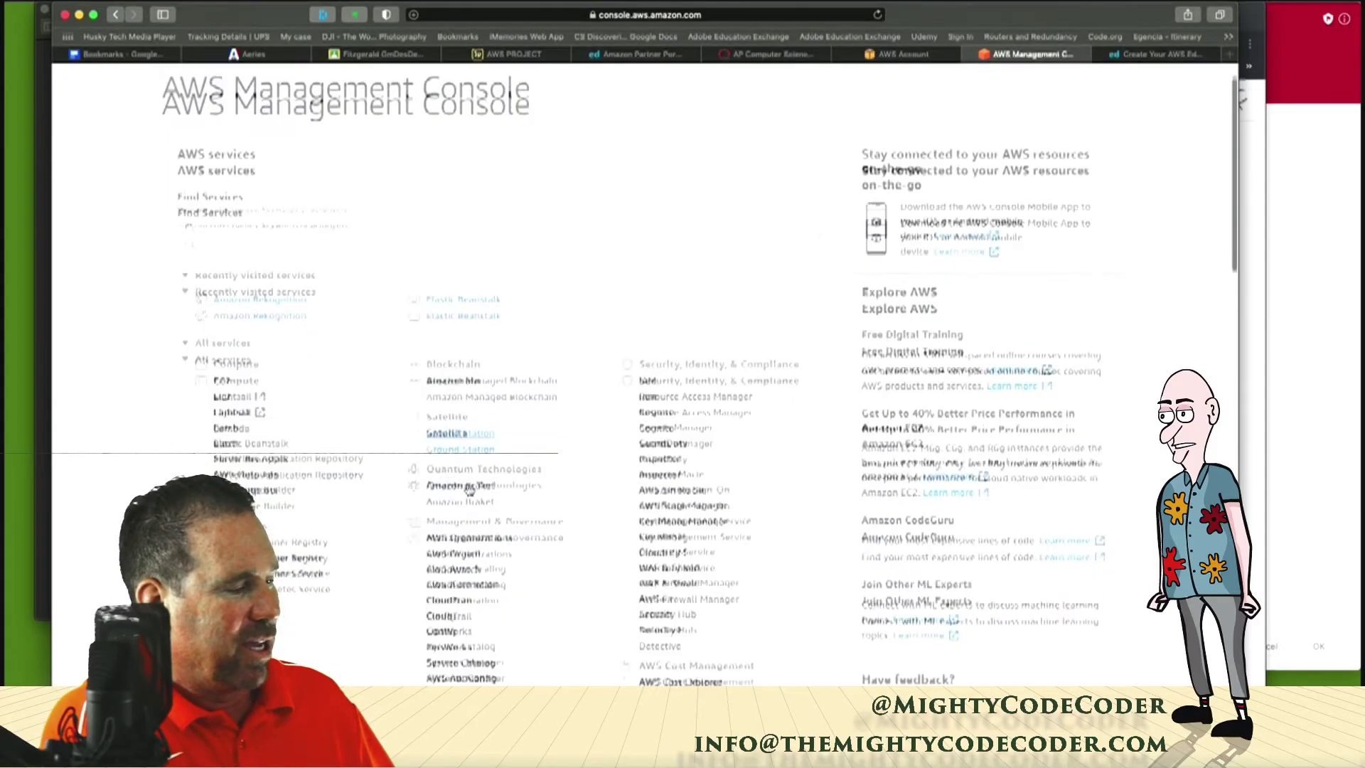
pyautogui.scroll(-5, 469, 489)
pyautogui.scroll(-3, 469, 489)
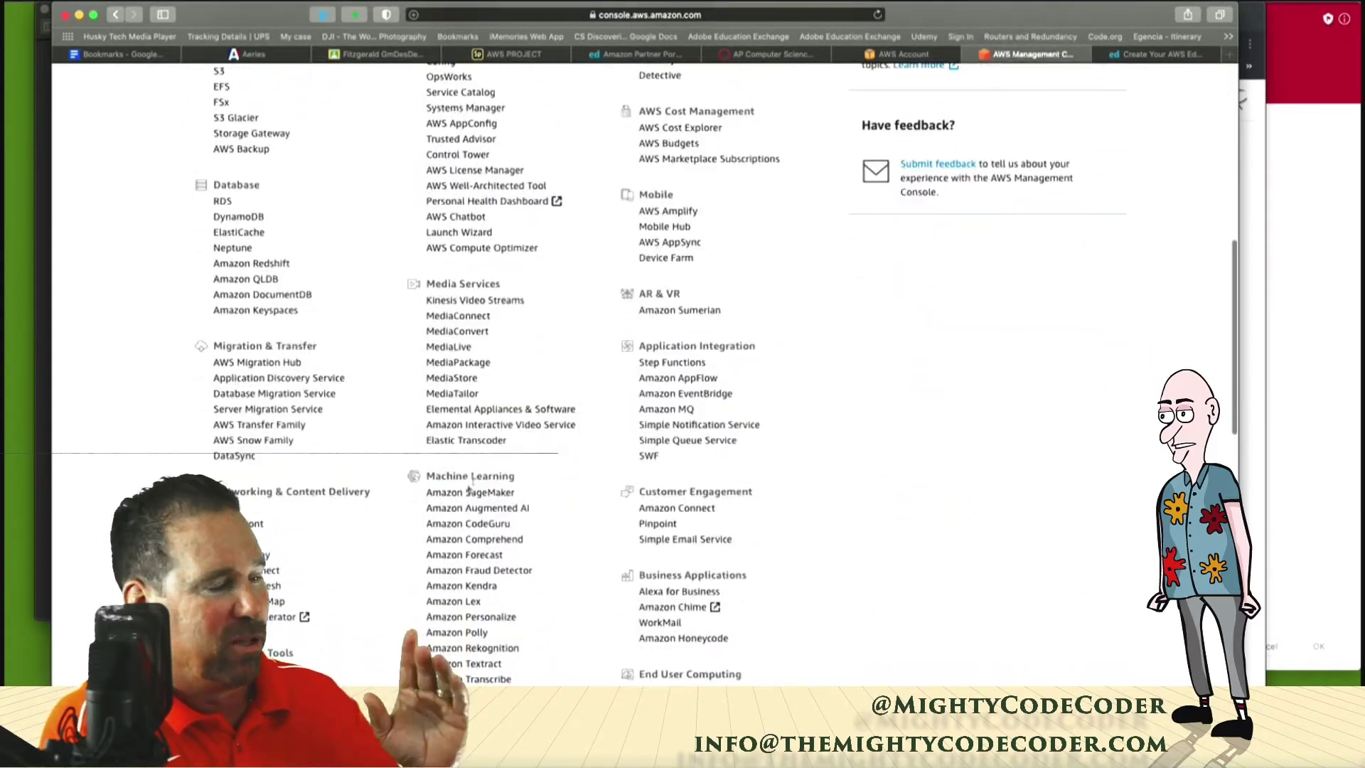
pyautogui.scroll(-3, 676, 323)
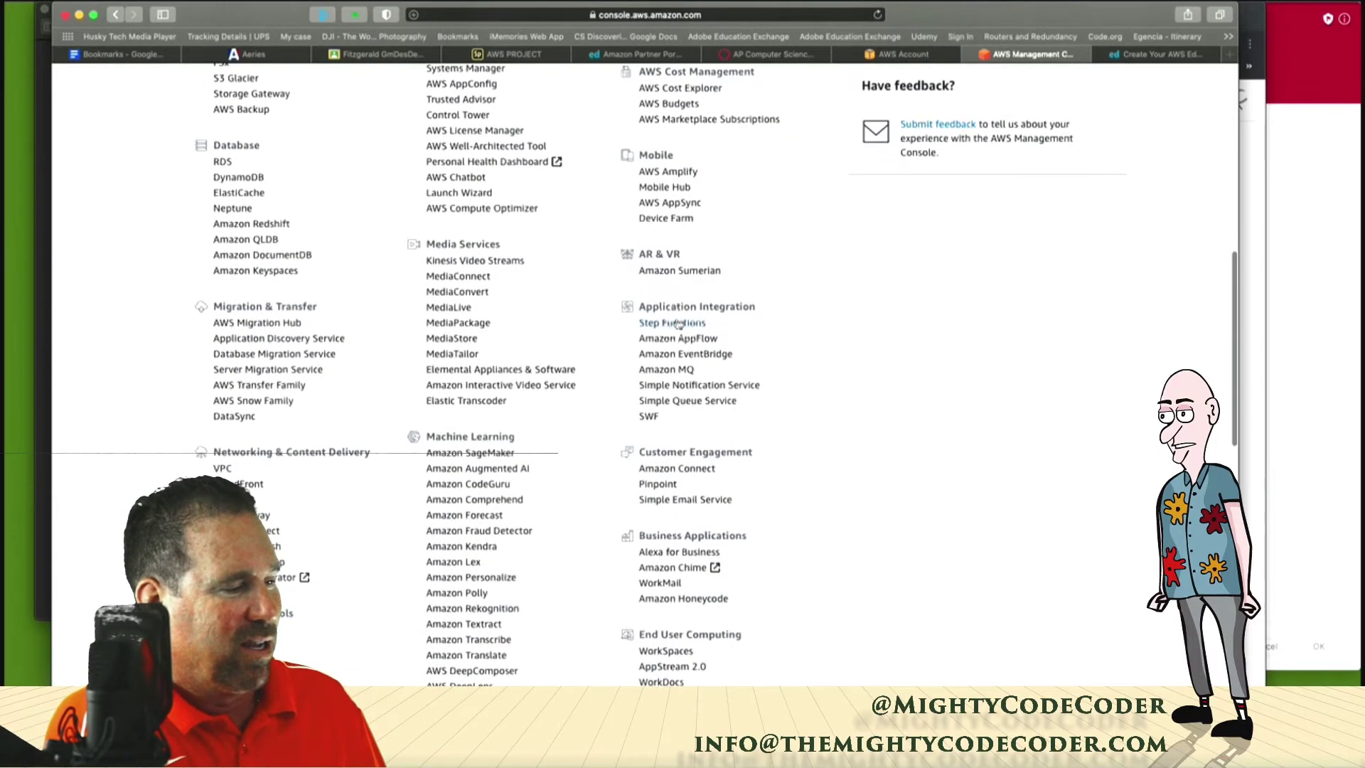
pyautogui.scroll(-5, 688, 360)
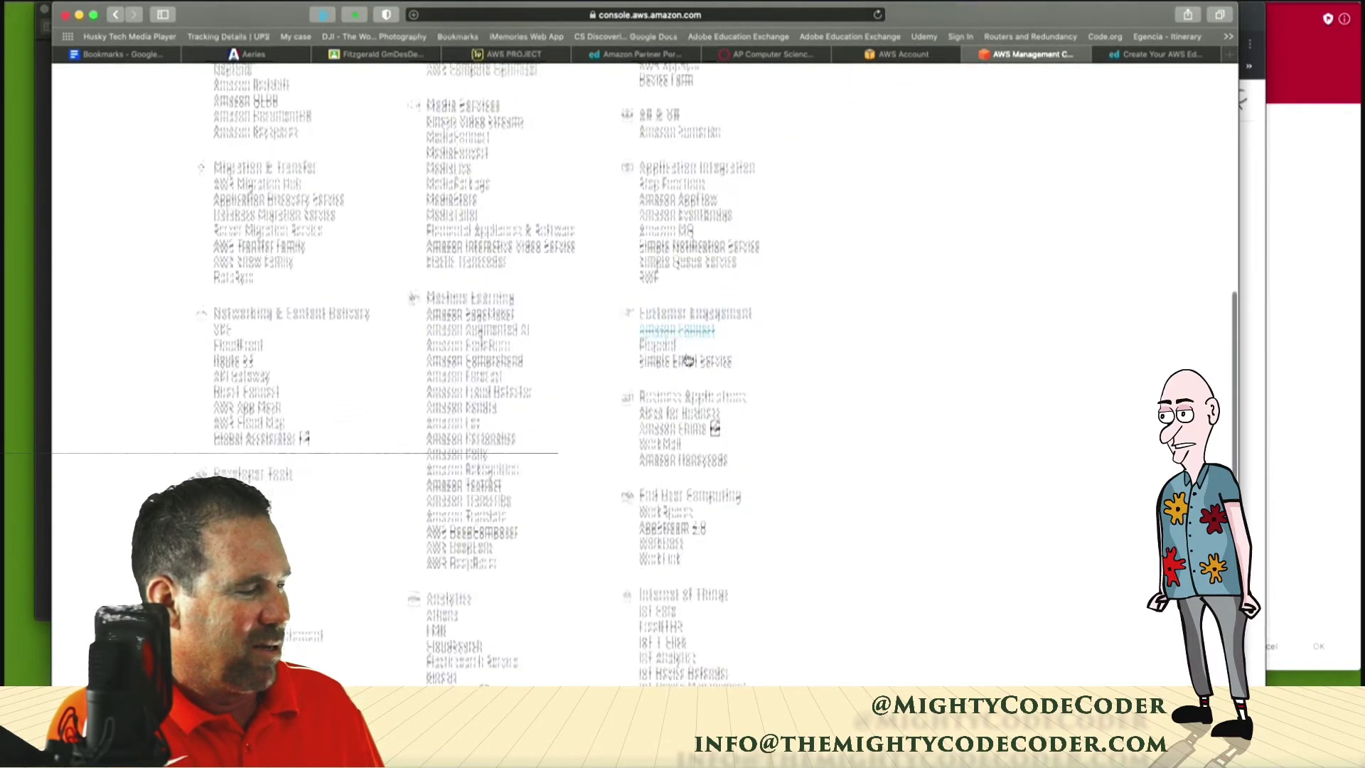
pyautogui.scroll(-4, 688, 360)
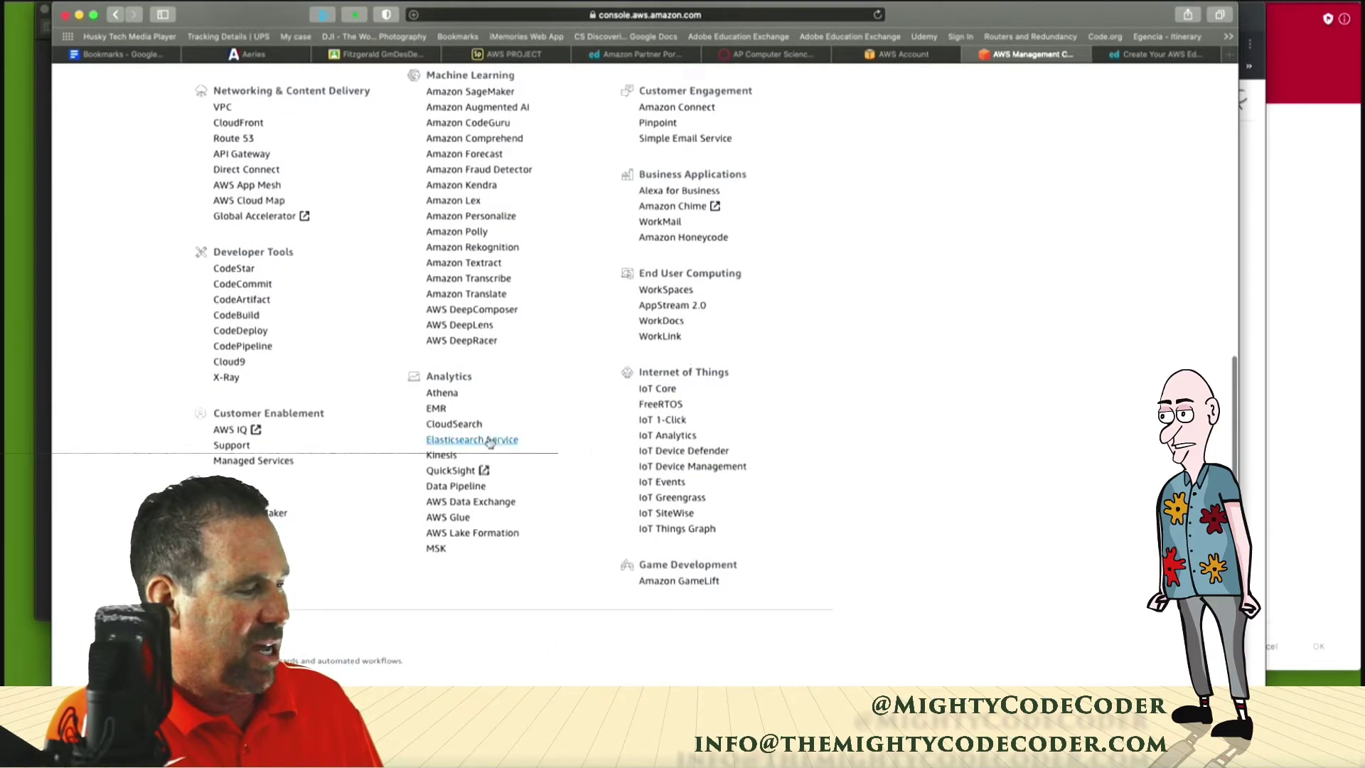
pyautogui.scroll(-4, 529, 521)
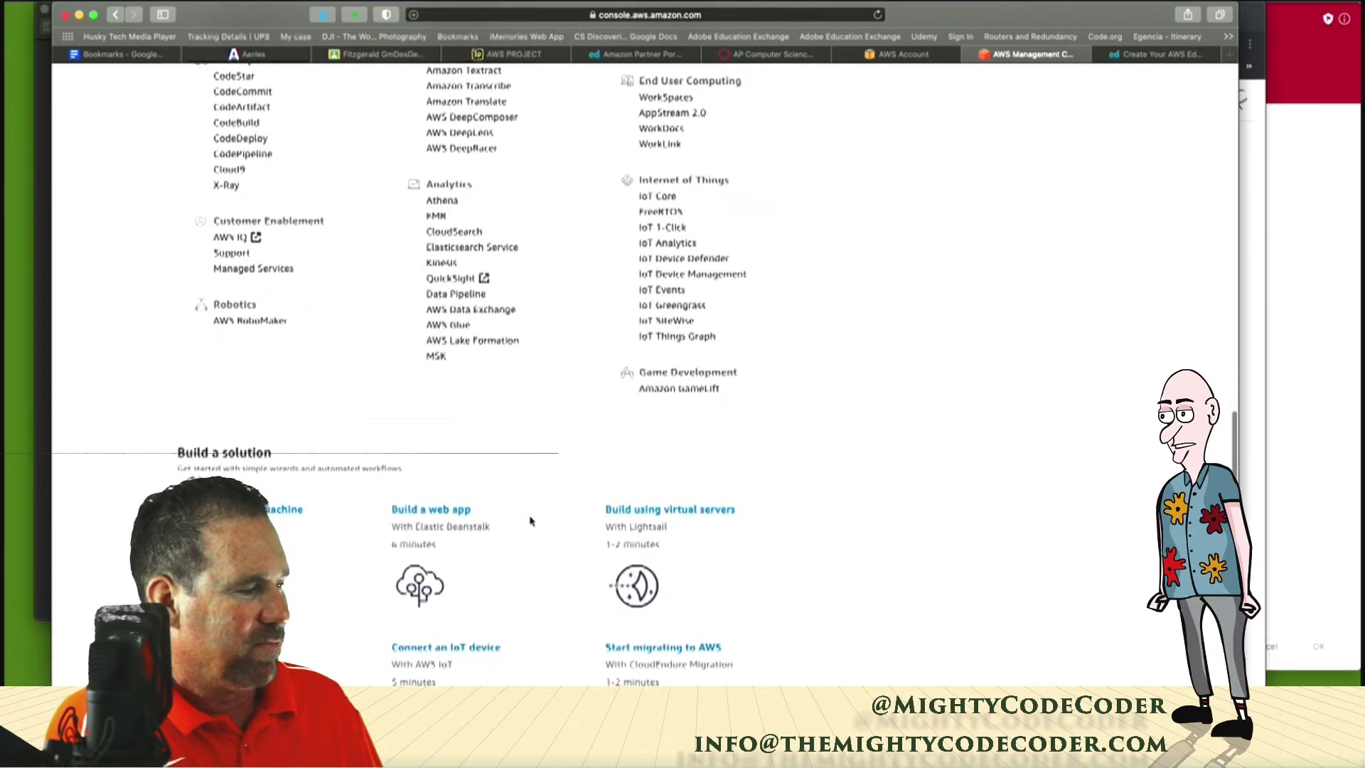
pyautogui.scroll(7, 530, 522)
pyautogui.scroll(2, 530, 521)
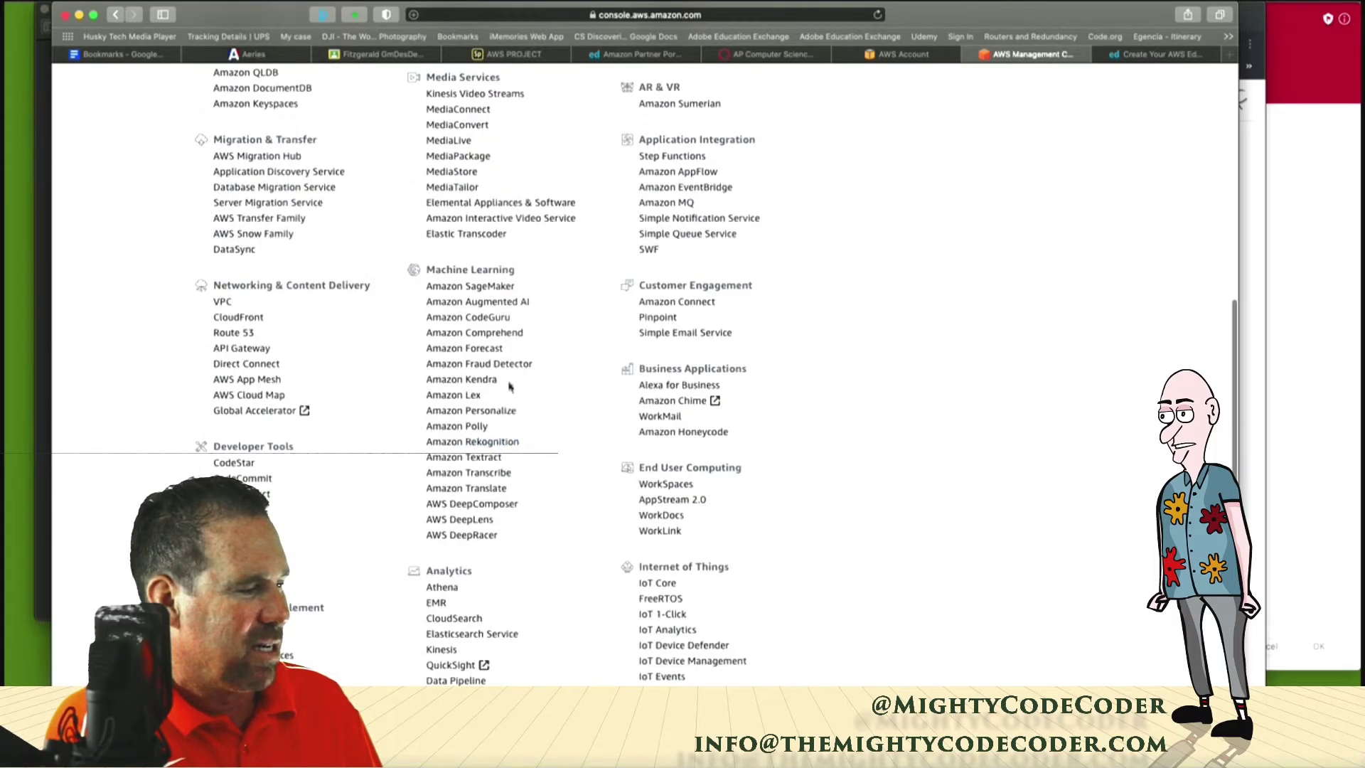
pyautogui.scroll(7, 509, 342)
pyautogui.scroll(8, 510, 342)
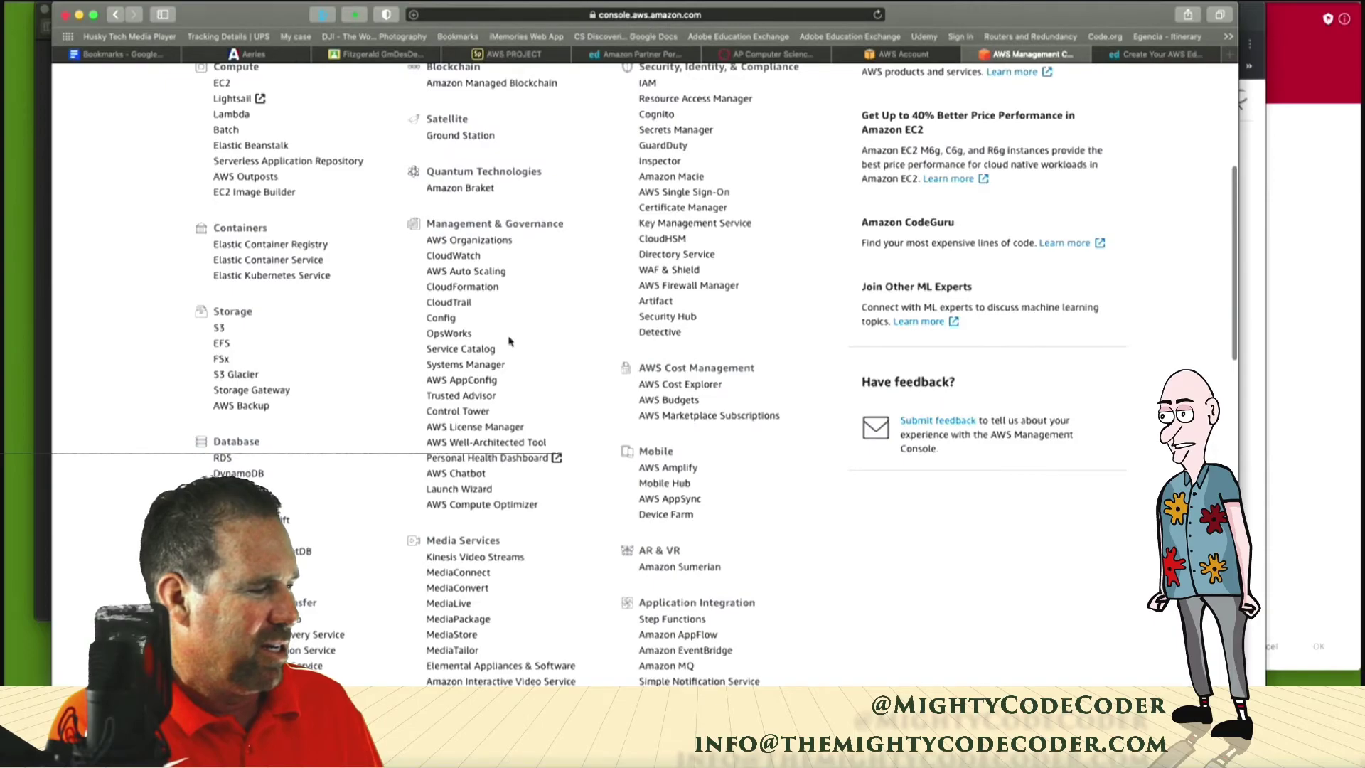
# - Examine the console's "Build a solution" and "Learn to build" sections below the services list
pyautogui.scroll(-20, 510, 342)
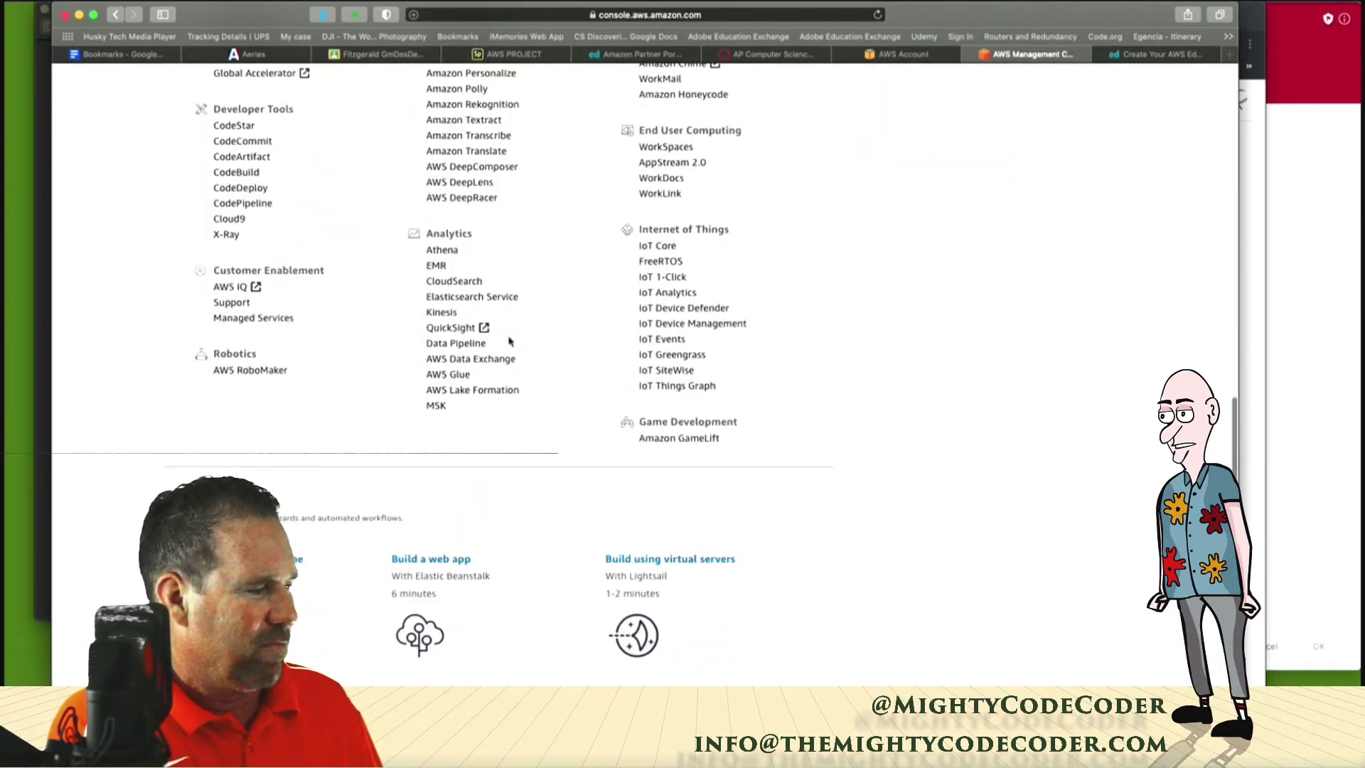
pyautogui.scroll(-7, 510, 342)
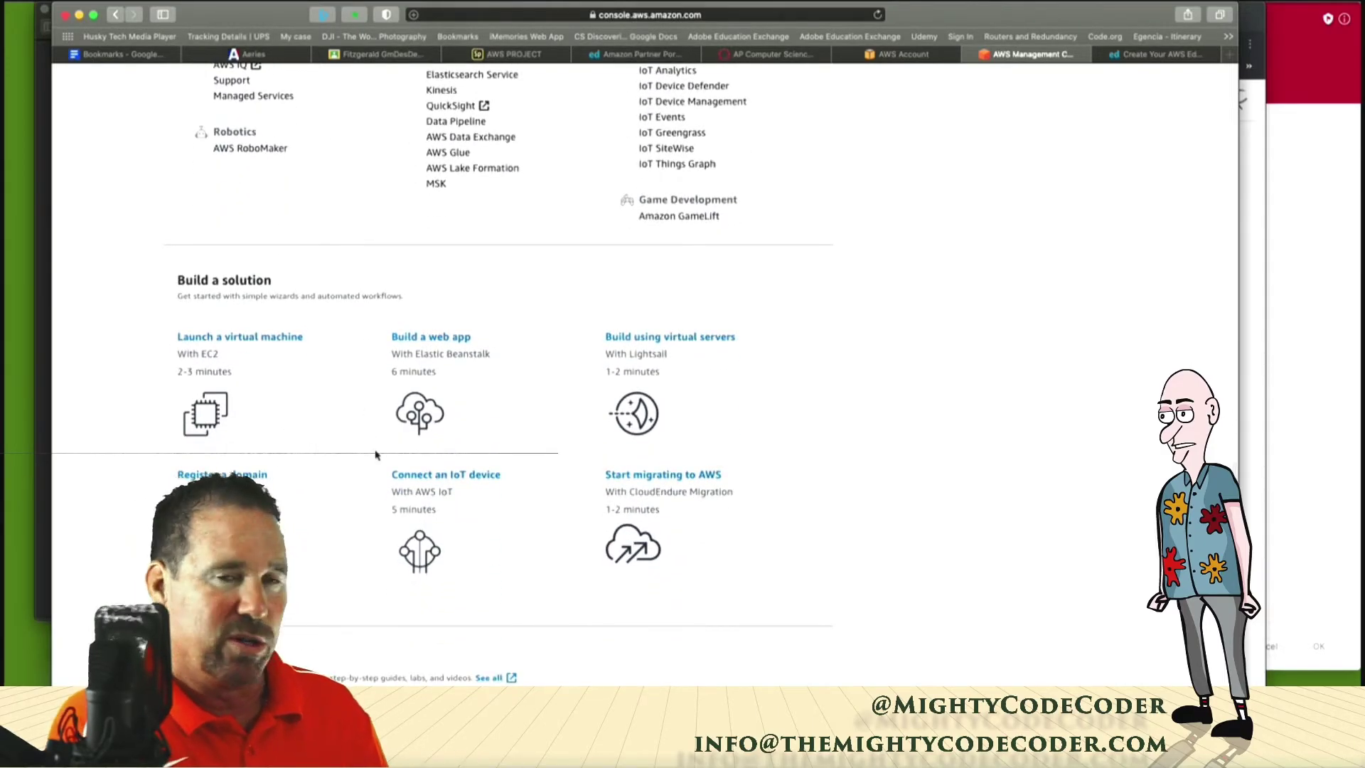
pyautogui.scroll(-6, 375, 454)
pyautogui.scroll(-2, 376, 455)
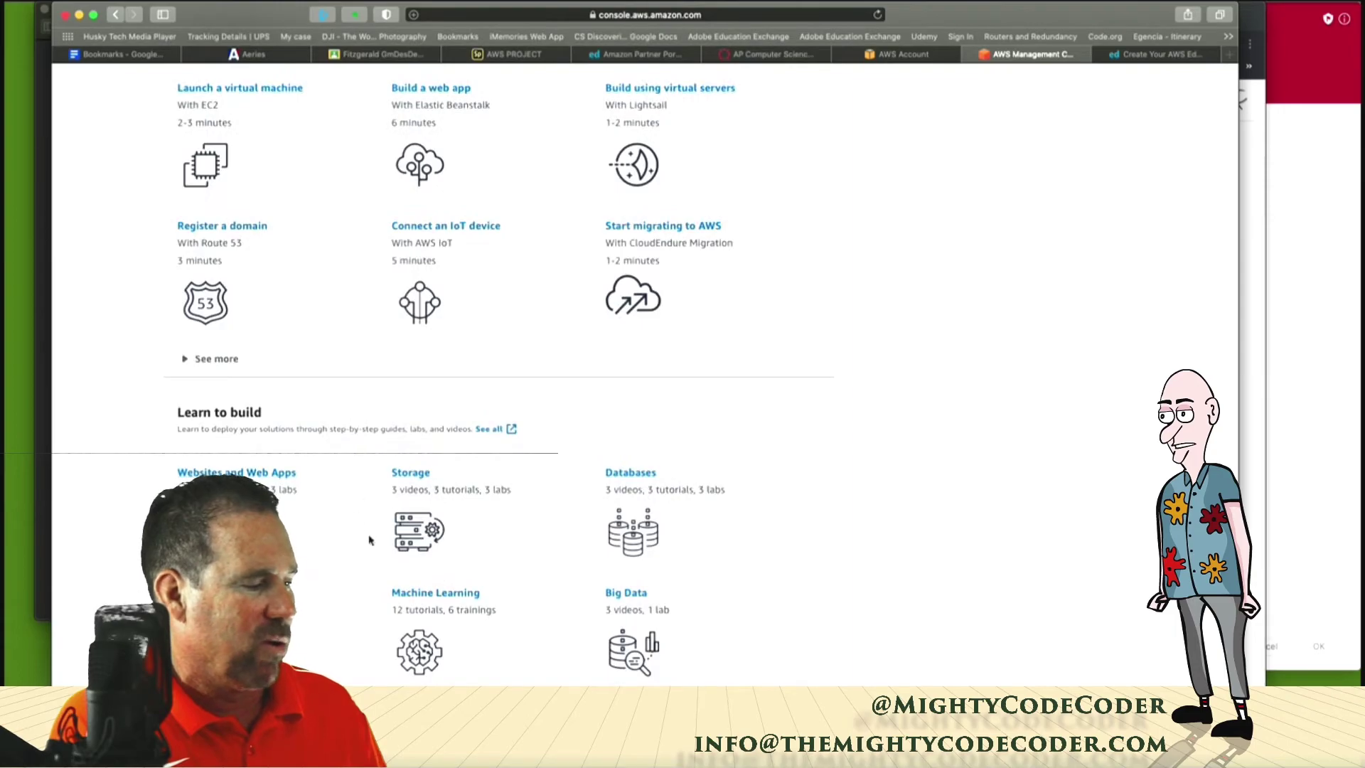
pyautogui.scroll(-2, 369, 540)
pyautogui.scroll(1, 403, 500)
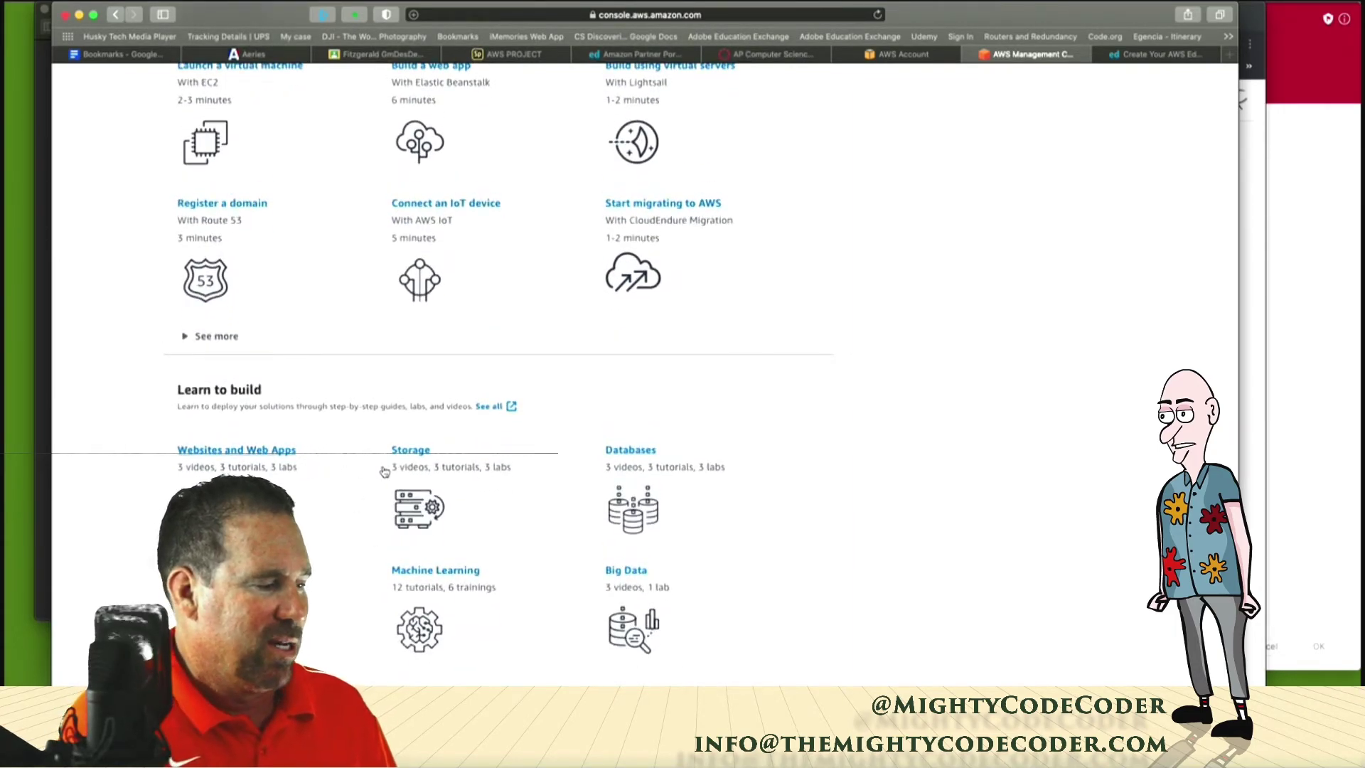
pyautogui.scroll(5, 384, 471)
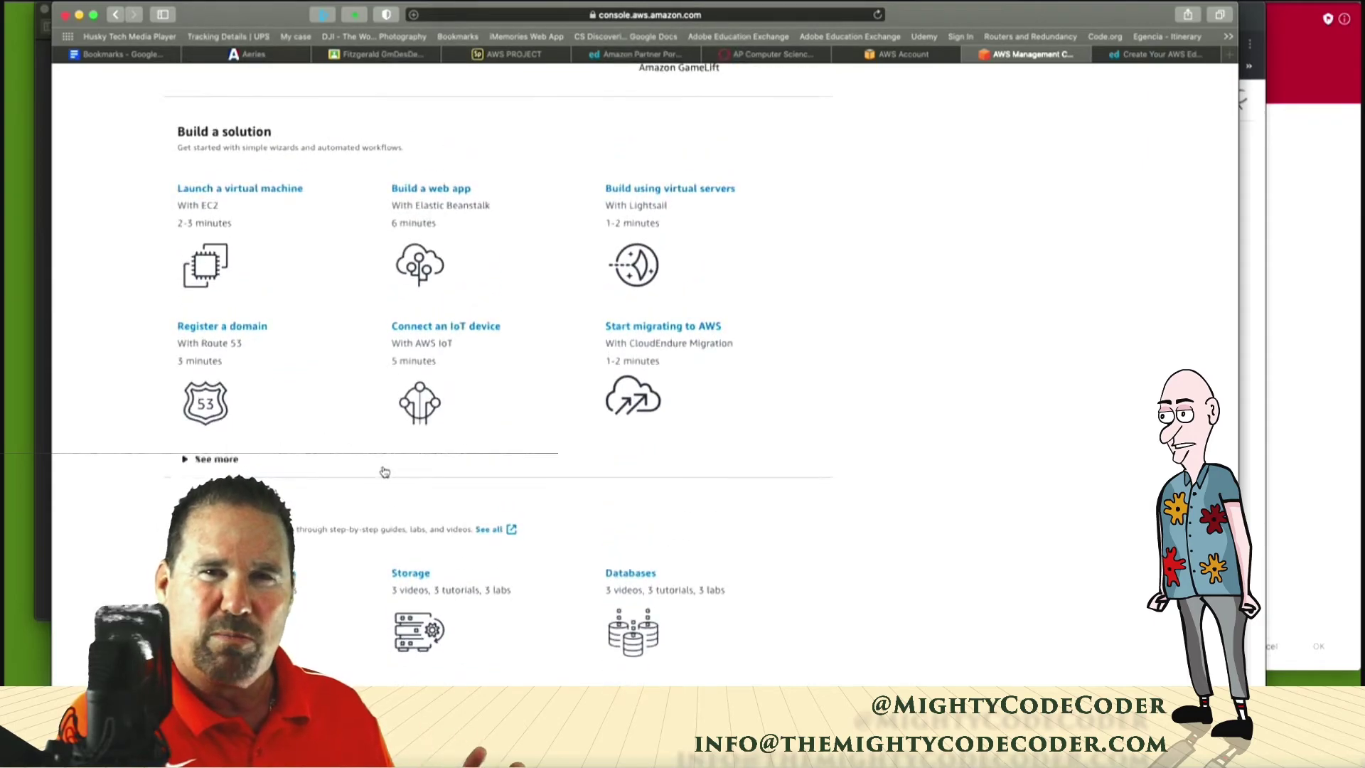
pyautogui.scroll(15, 384, 472)
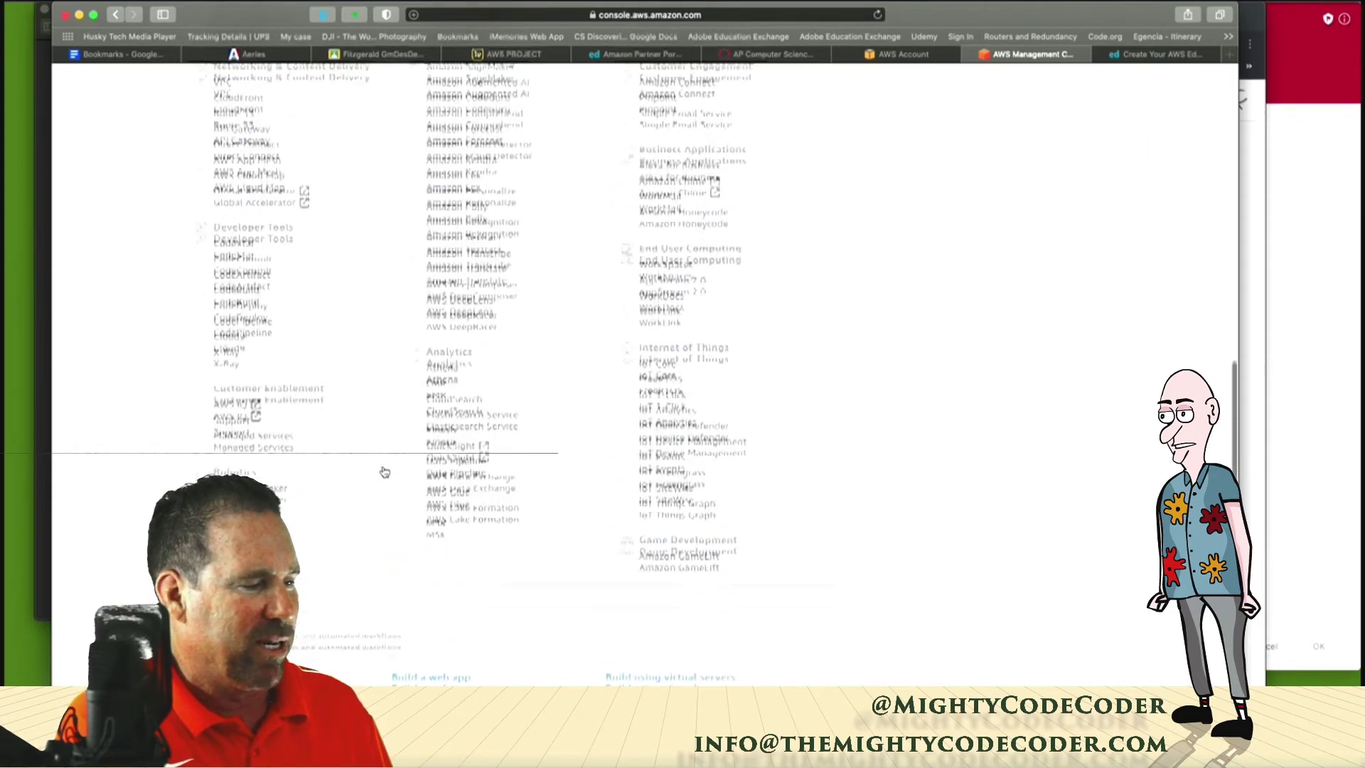
pyautogui.scroll(5, 384, 471)
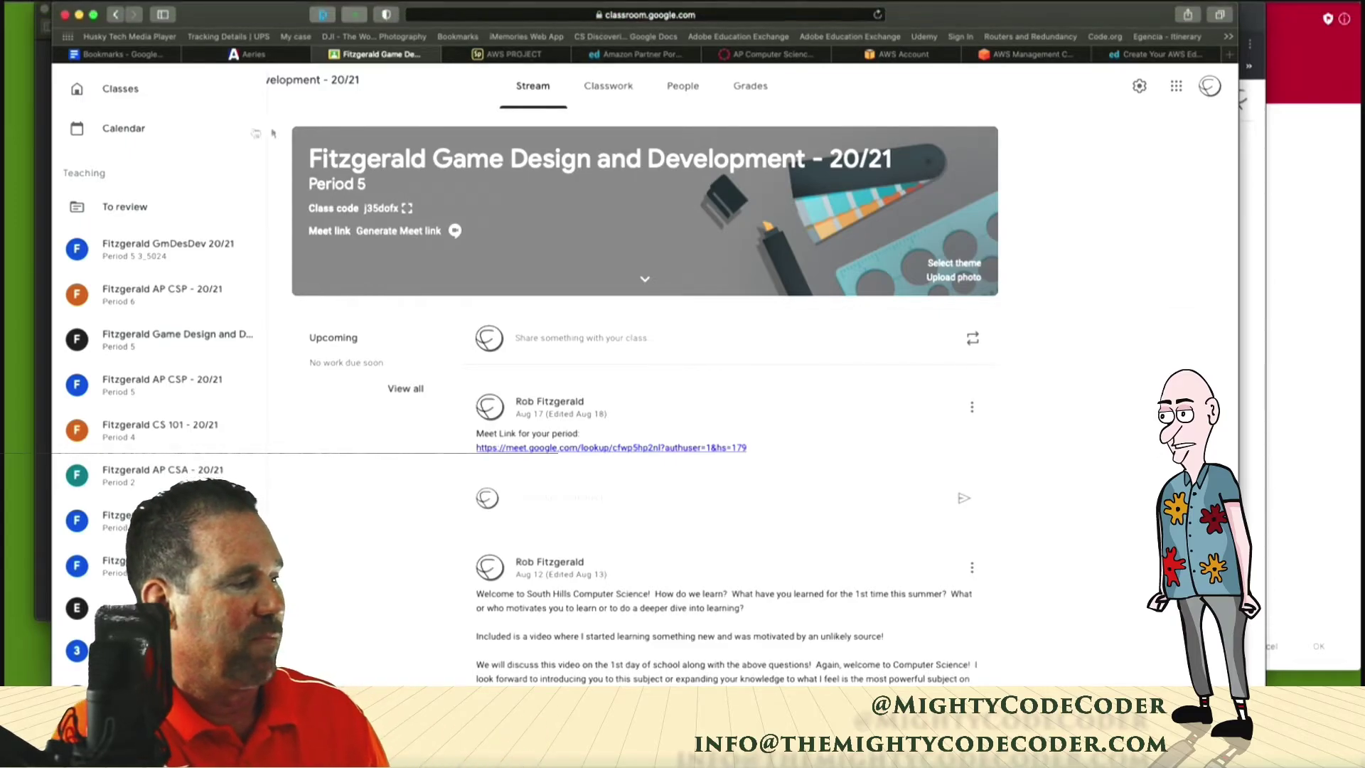
# - Reopen the personal IAM sign-in link from the Bookmarks document and sign in again with the saved user name and password
pyautogui.click(141, 57)
pyautogui.scroll(-3, 331, 371)
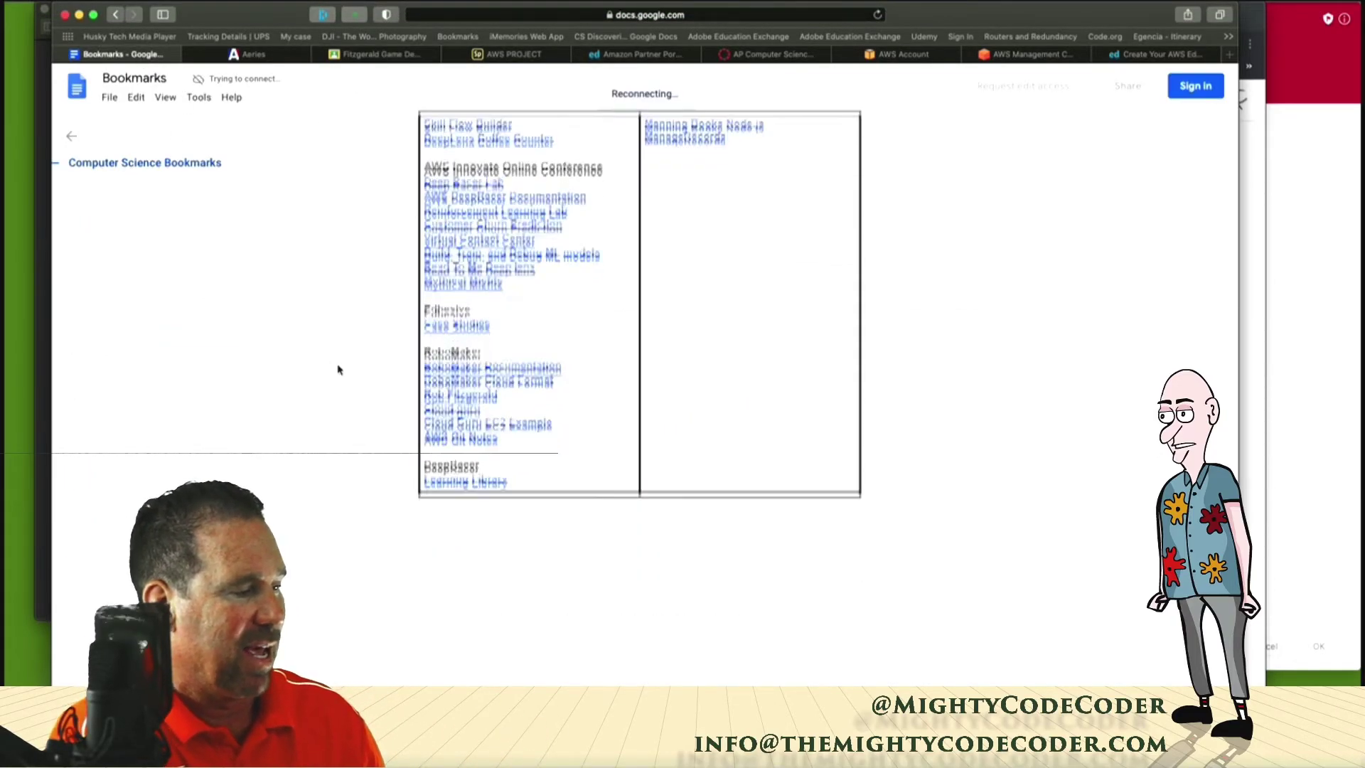
pyautogui.click(475, 351)
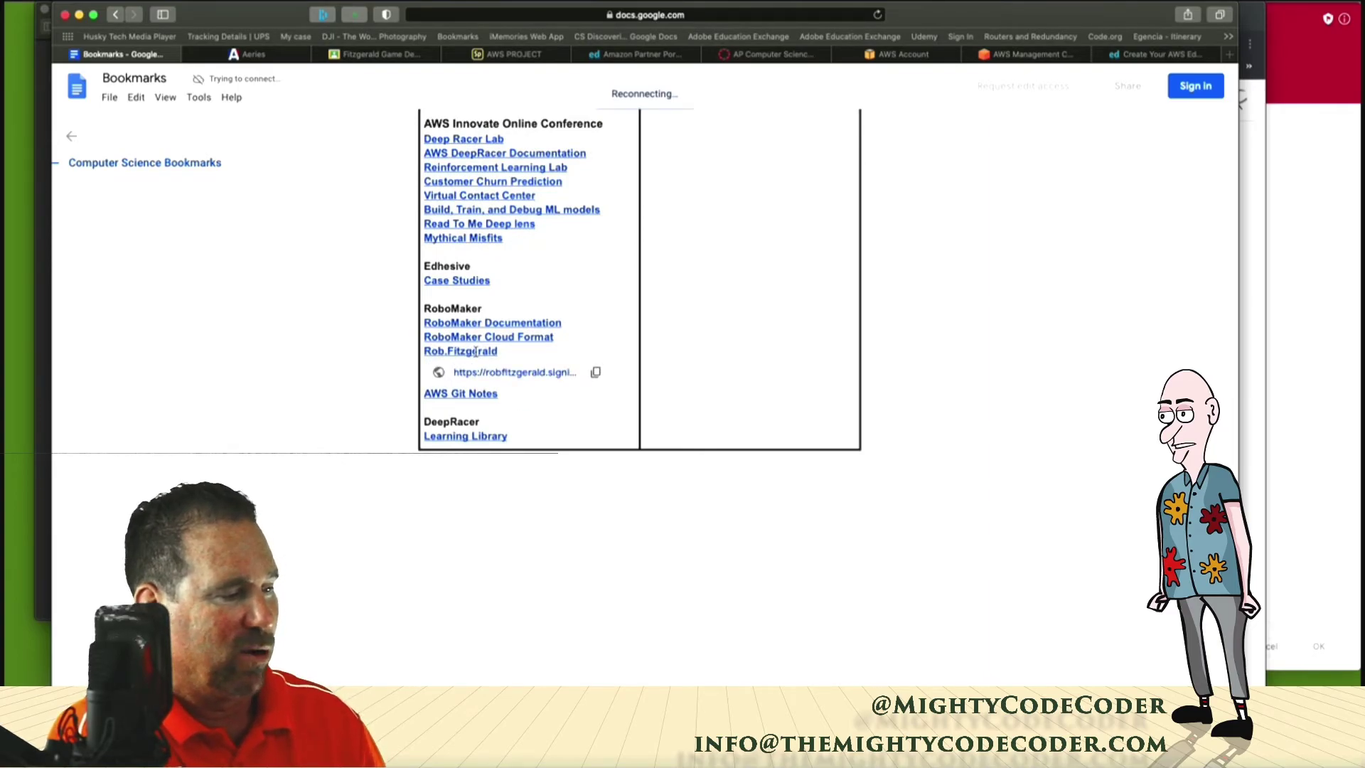
pyautogui.click(482, 372)
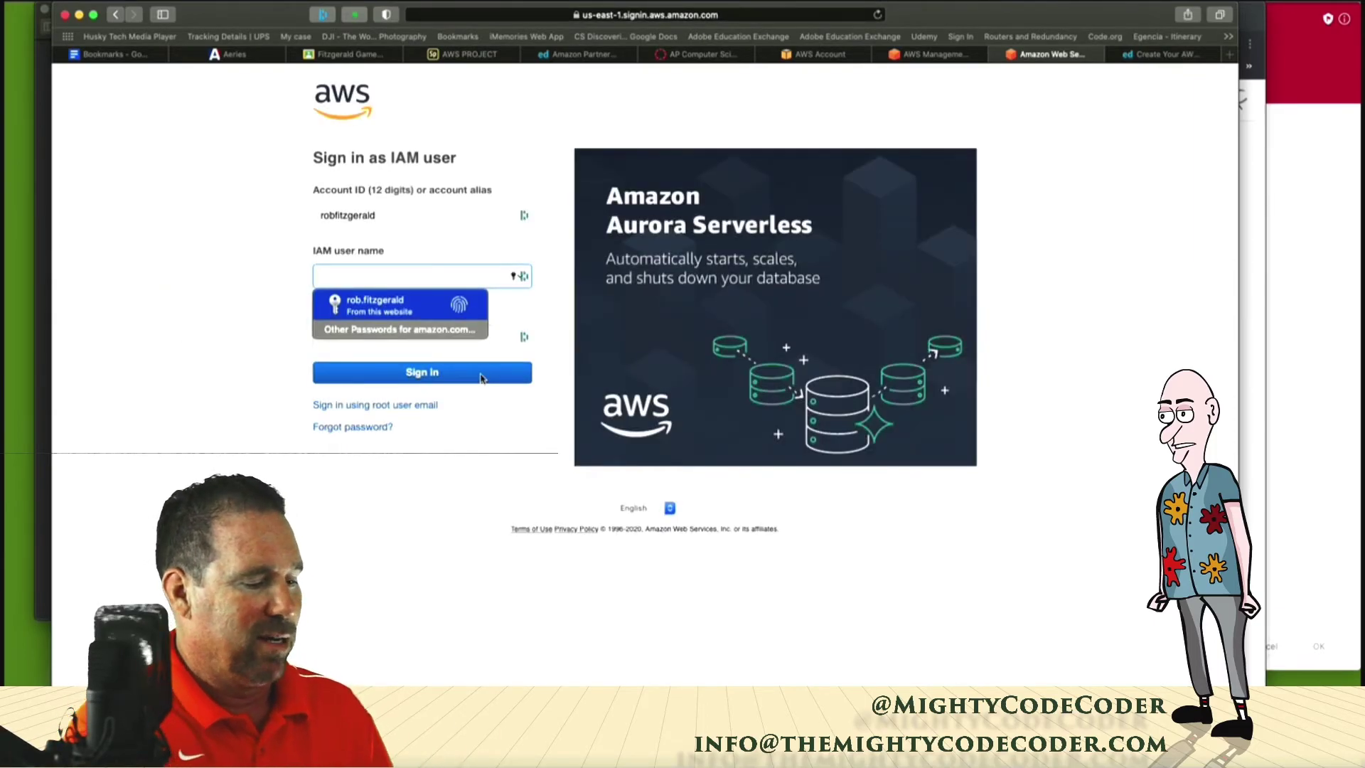
pyautogui.press('Return')
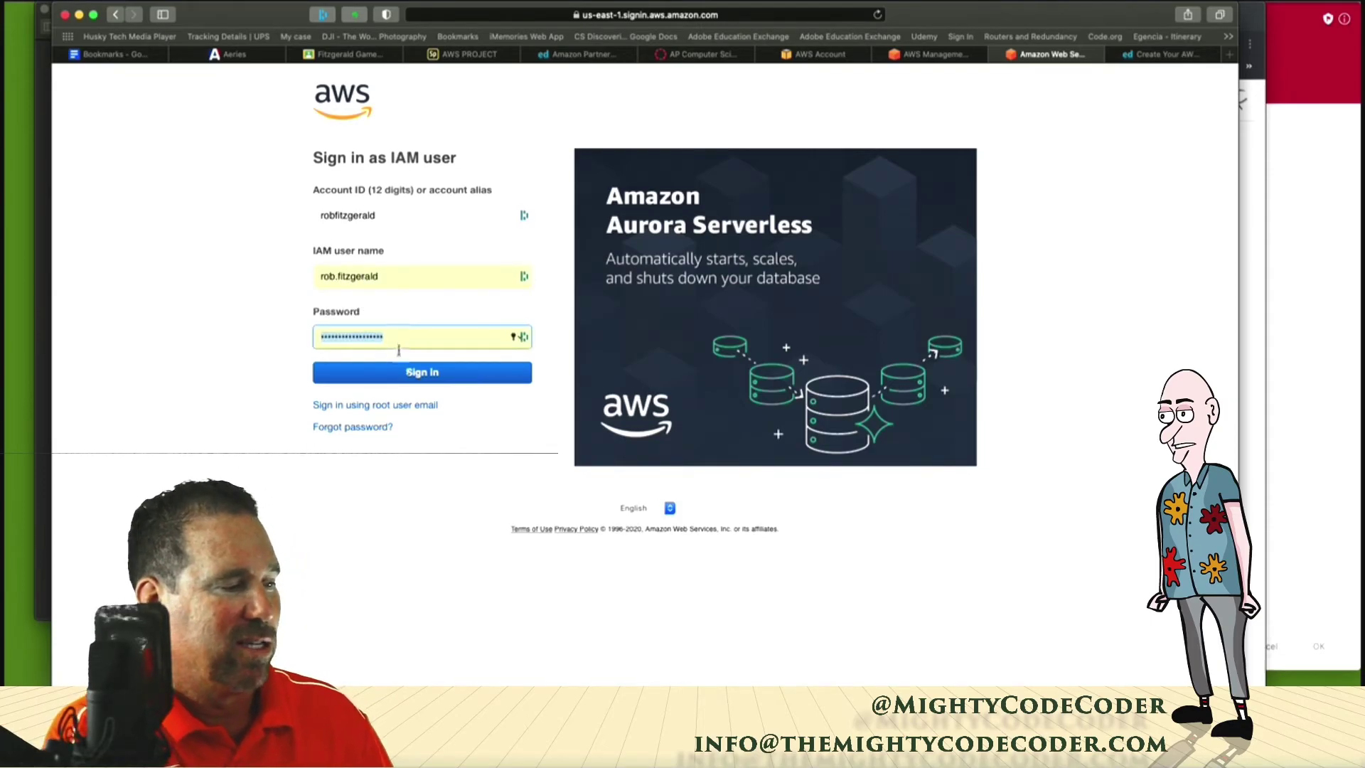
pyautogui.click(400, 377)
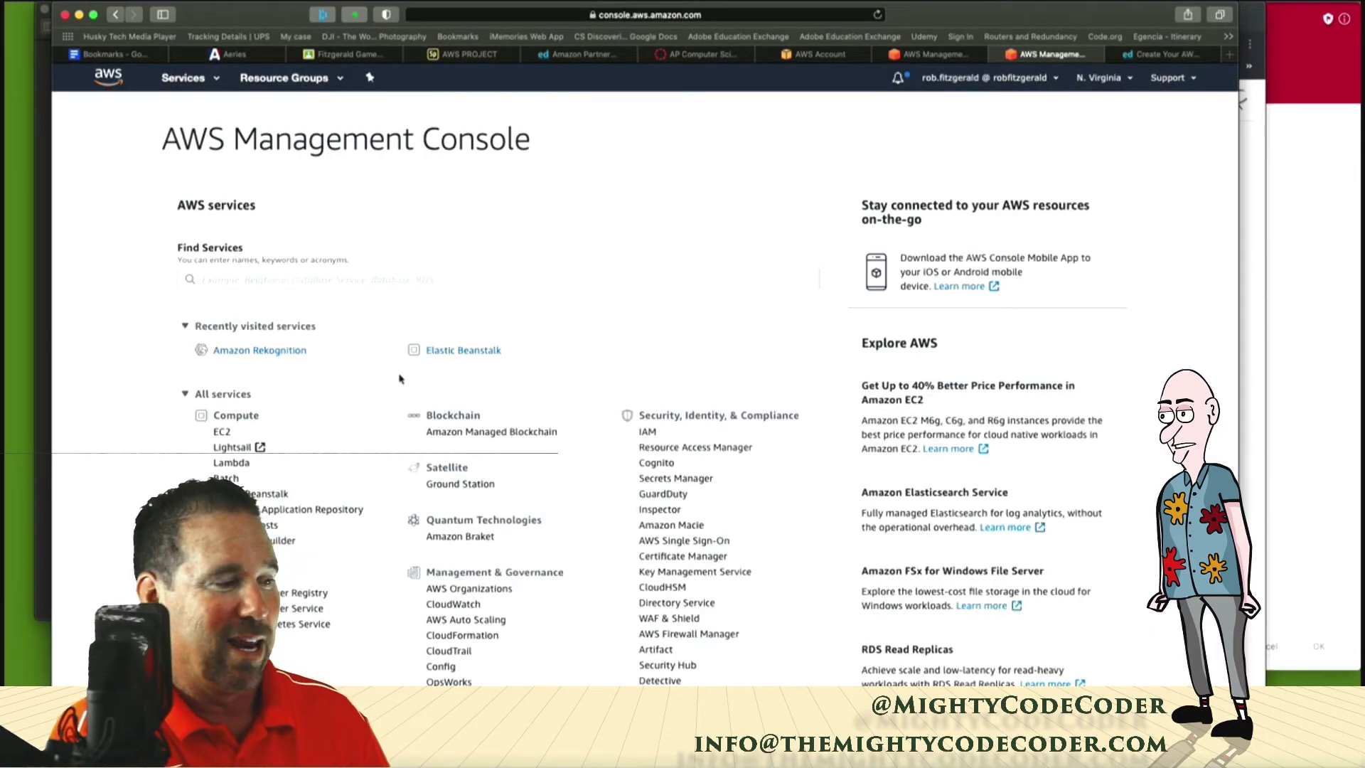
# - Look over the list of available services on the newly opened AWS Management Console home page
pyautogui.scroll(-10, 389, 488)
pyautogui.scroll(15, 388, 488)
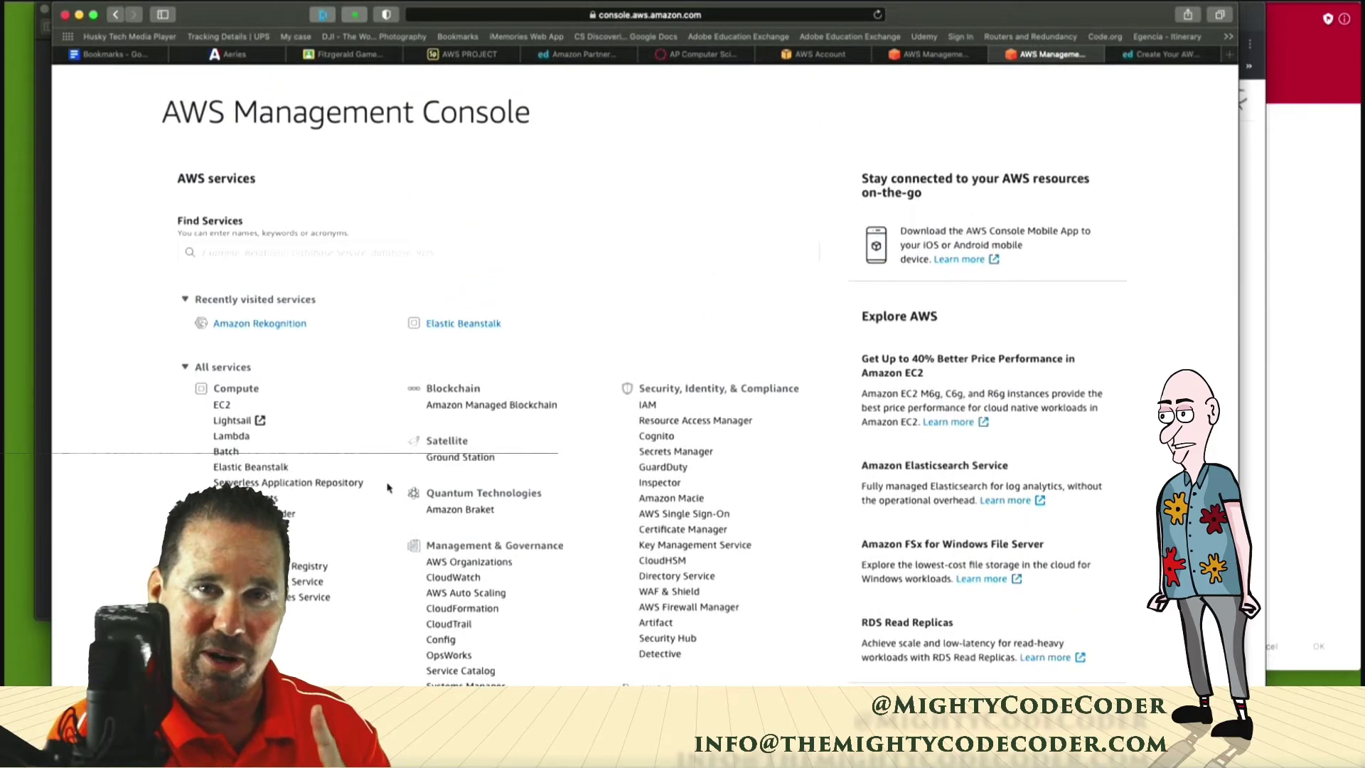
pyautogui.scroll(2, 388, 488)
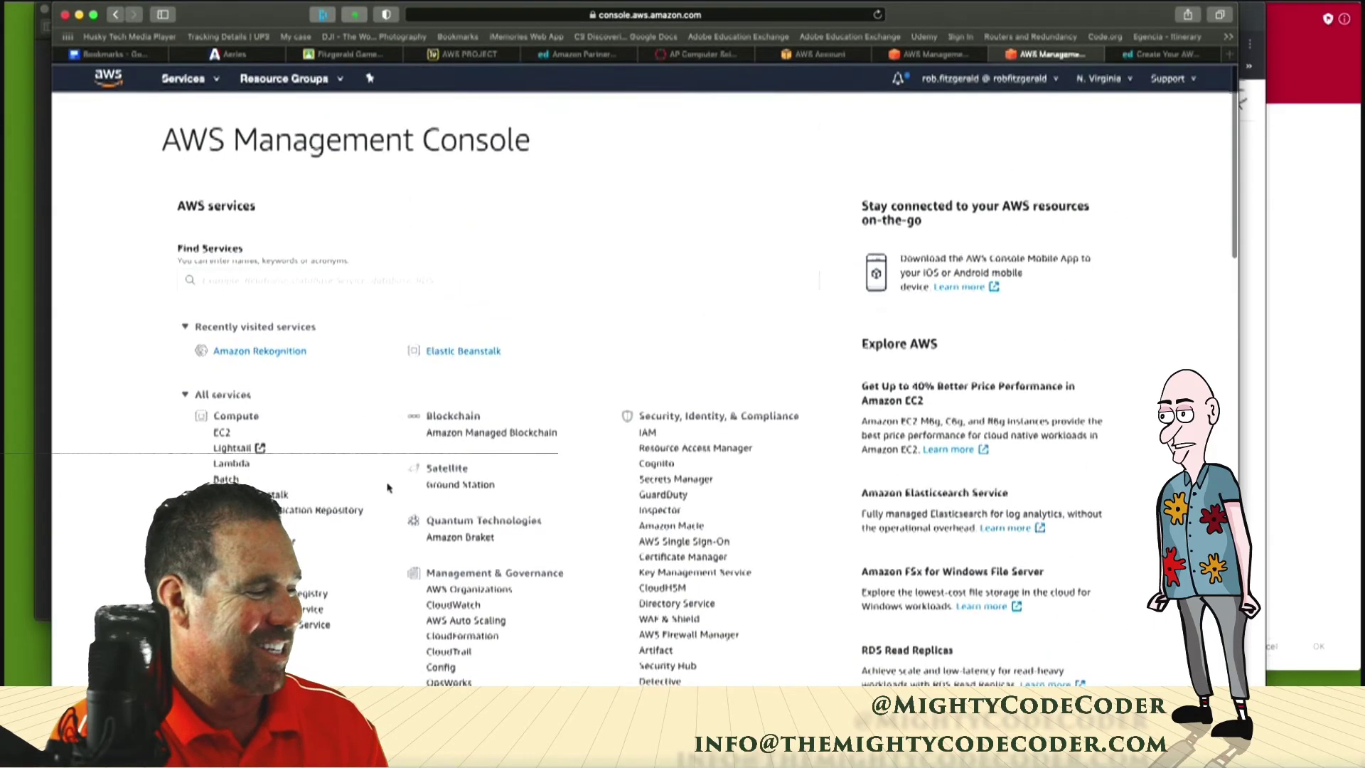
pyautogui.scroll(-10, 388, 488)
pyautogui.scroll(10, 389, 488)
pyautogui.scroll(-3, 388, 488)
pyautogui.scroll(3, 388, 488)
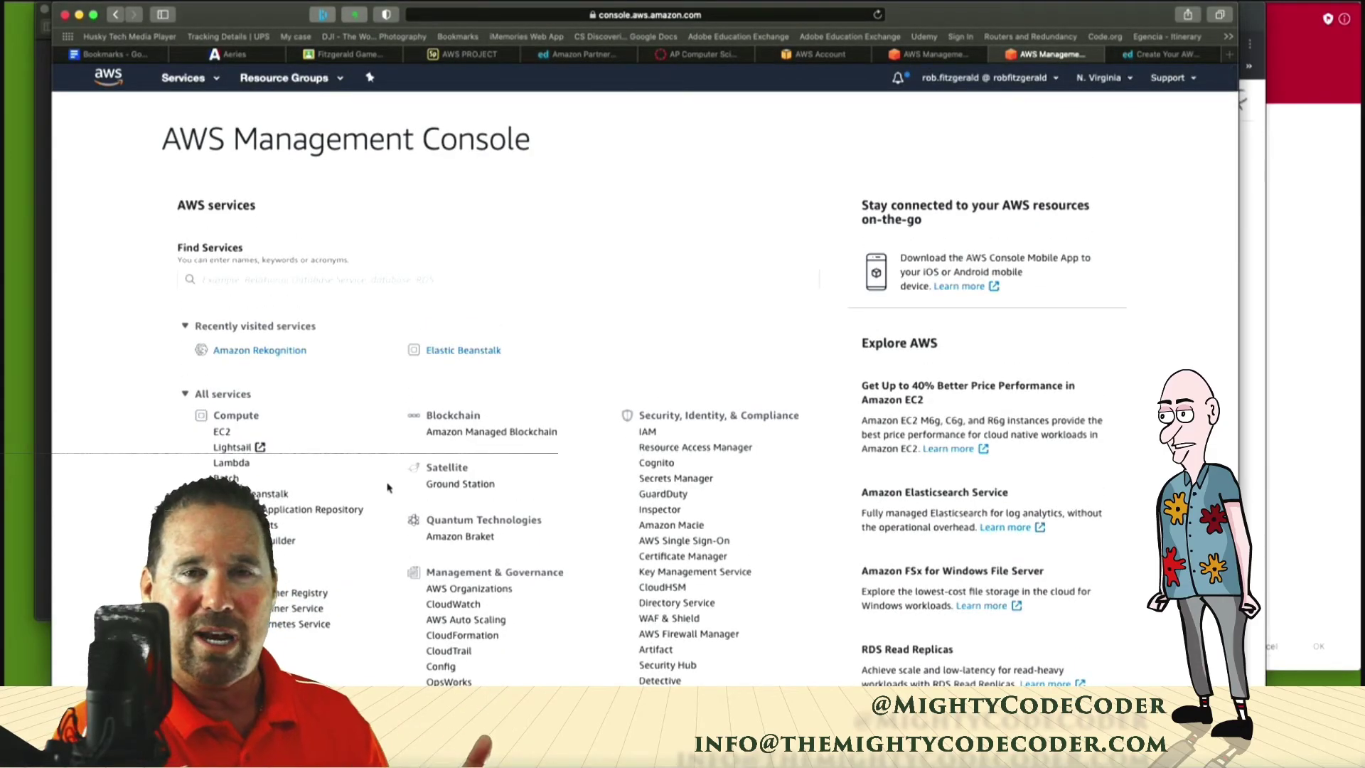
pyautogui.scroll(-5, 388, 488)
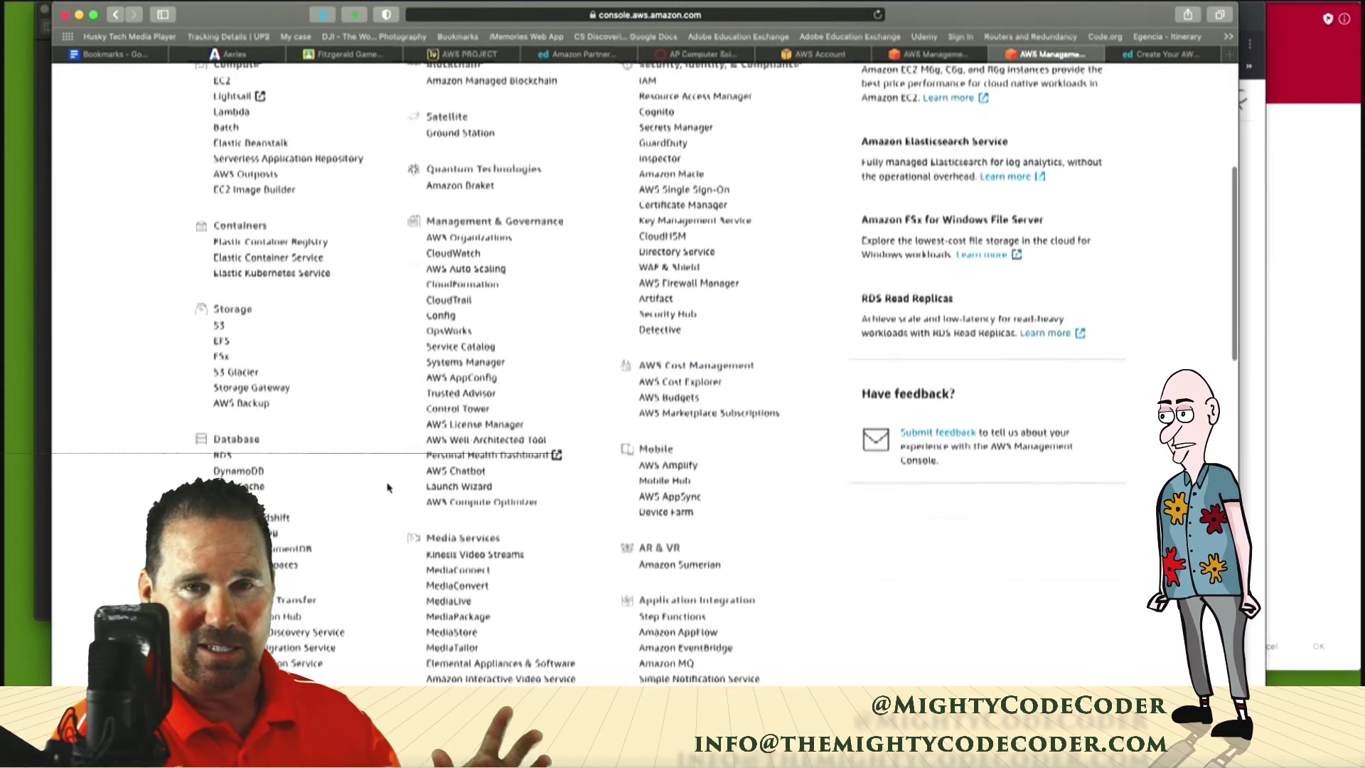